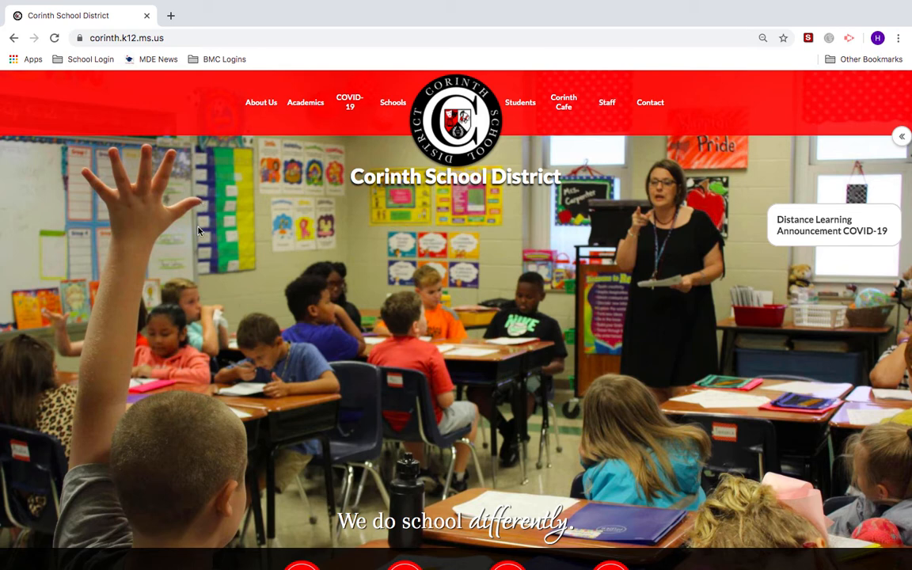
- Scroll down the Corinth School District homepage and follow the Active Parent quick link to its login page
{"action": "scroll", "coordinate": [198, 231], "scroll_direction": "down", "scroll_amount": 1}
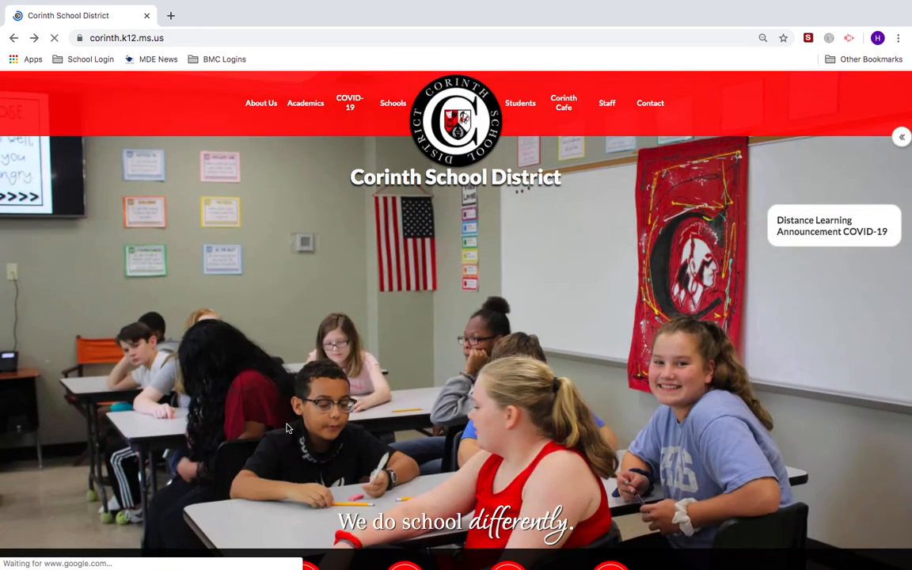
{"action": "scroll", "coordinate": [287, 429], "scroll_direction": "down", "scroll_amount": 2}
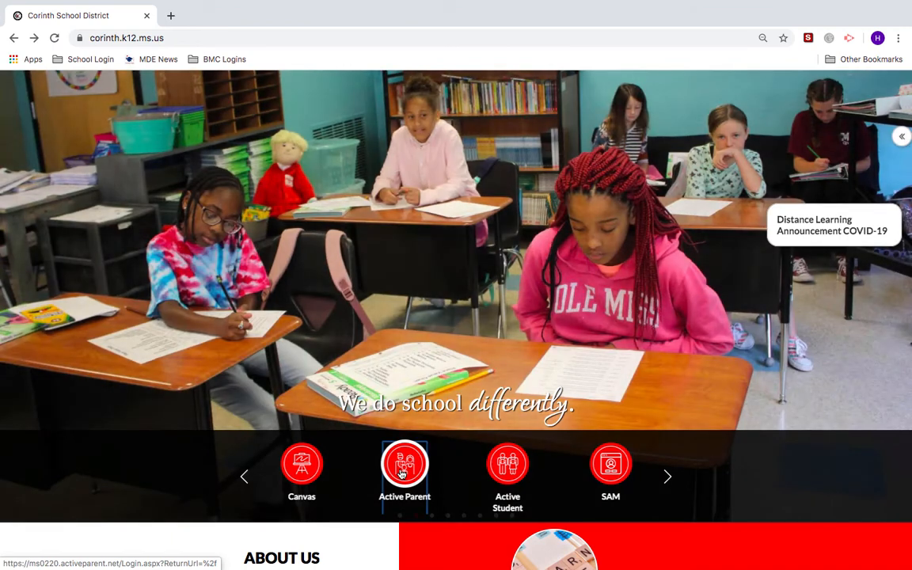
{"action": "left_click", "coordinate": [401, 472]}
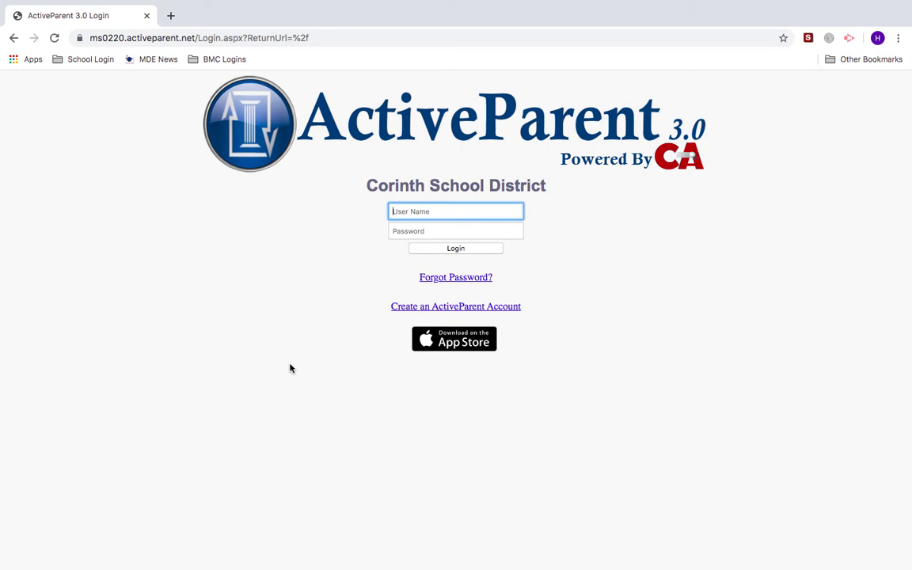
- Create a parent ActiveParent account with the parent's name, address, phone, email, username and password
{"action": "left_click", "coordinate": [441, 313]}
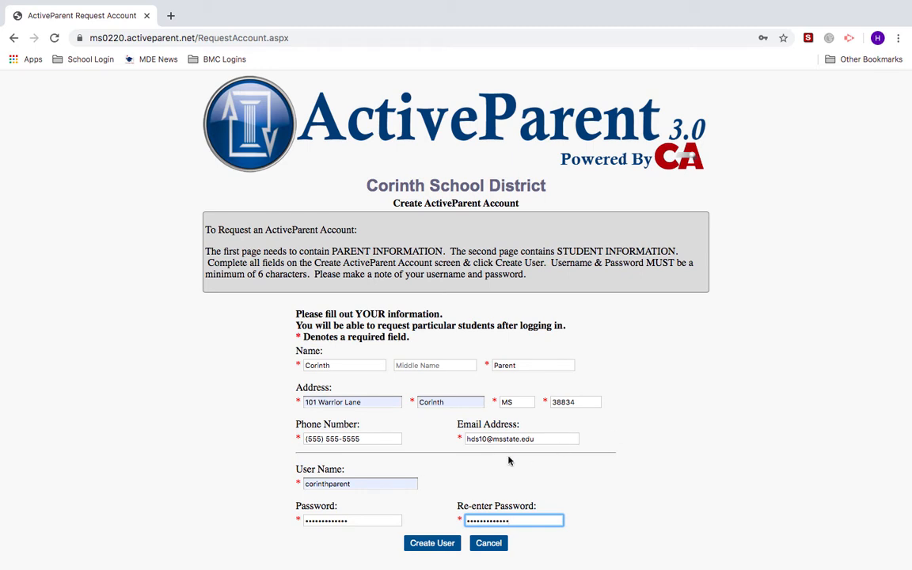
{"action": "left_click", "coordinate": [420, 546]}
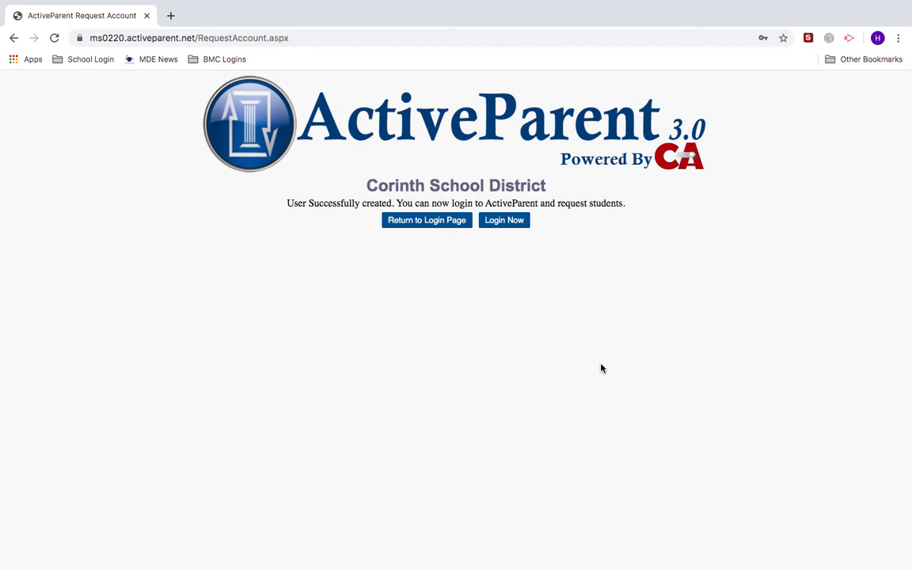
- Log in with the new account and redeem the student's ActiveCode
{"action": "left_click", "coordinate": [427, 220]}
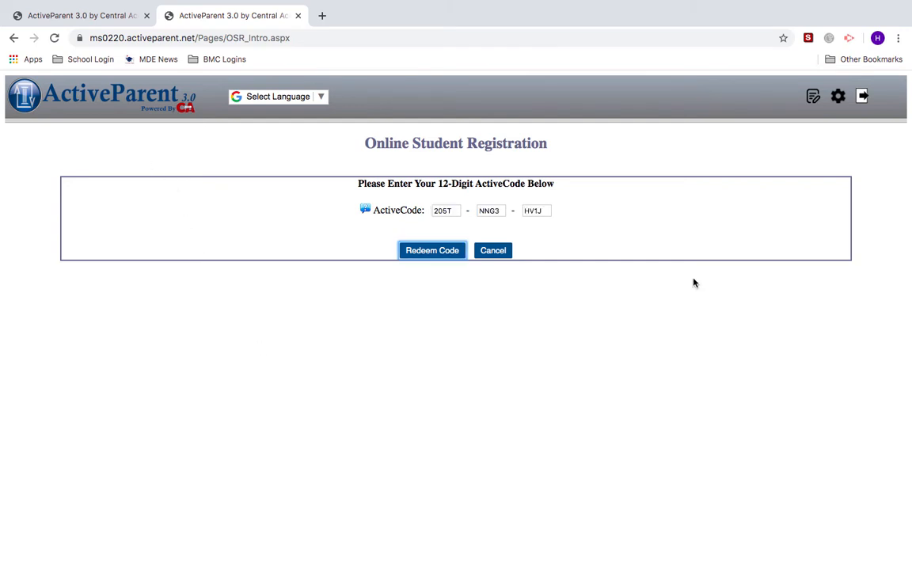
{"action": "left_click", "coordinate": [427, 252]}
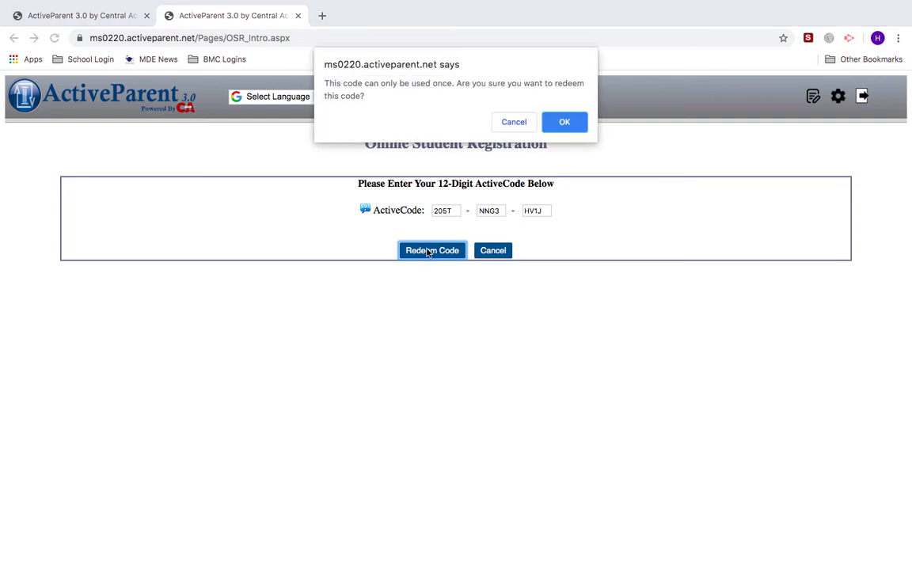
{"action": "left_click", "coordinate": [564, 122]}
- Select Corinth Elementary School (002) and redeem the code again for that school
{"action": "left_click", "coordinate": [443, 282]}
{"action": "left_click", "coordinate": [443, 292]}
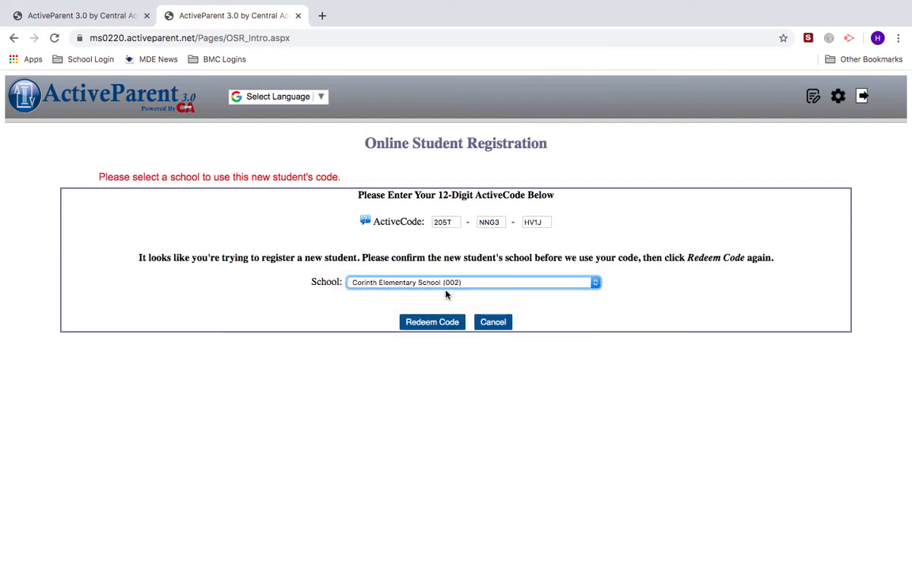
{"action": "left_click", "coordinate": [428, 324]}
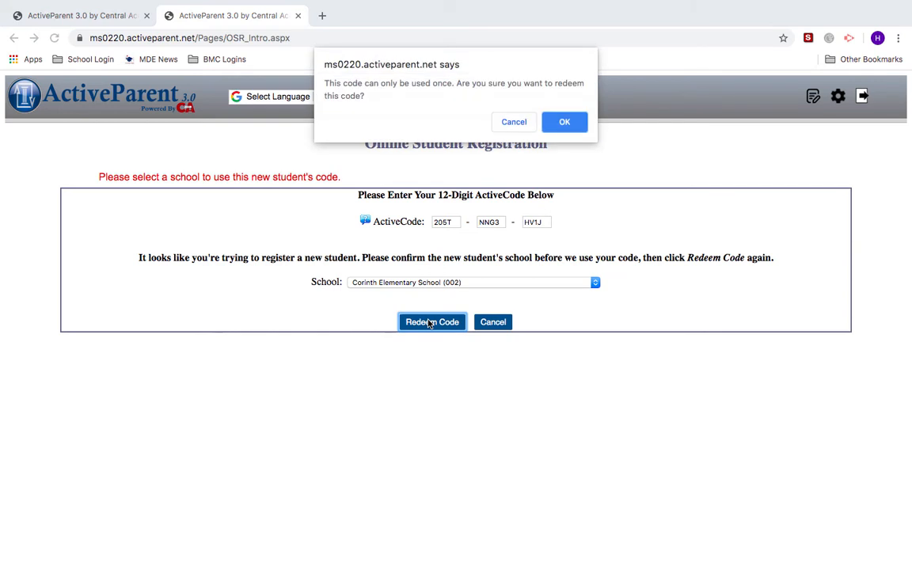
{"action": "left_click", "coordinate": [564, 127]}
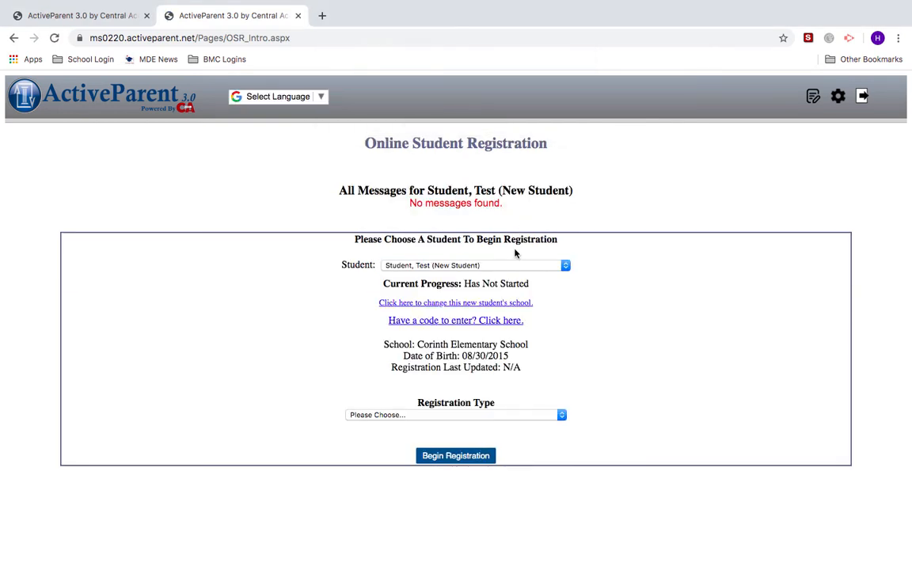
- Choose New Students to District Registration as the registration type and begin registration
{"action": "left_click", "coordinate": [463, 415]}
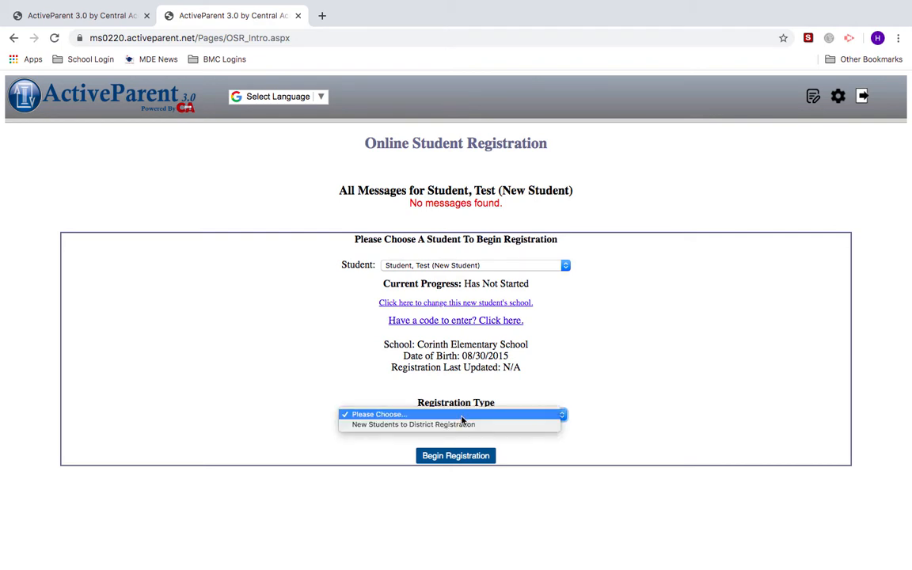
{"action": "left_click", "coordinate": [460, 426]}
{"action": "left_click", "coordinate": [457, 457]}
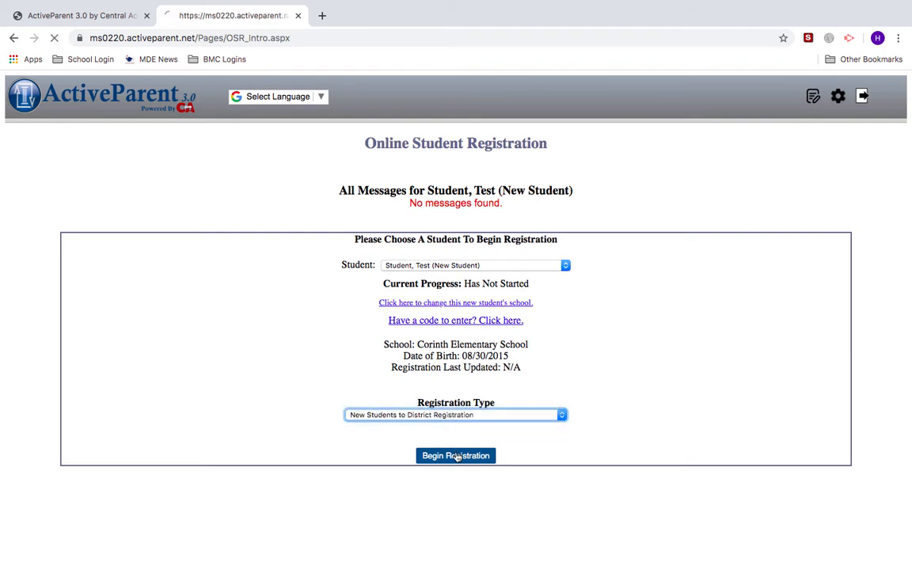
- Enter 'N/A' as Last School Attended and continue to the residency info step
{"action": "scroll", "coordinate": [456, 431], "scroll_direction": "down", "scroll_amount": 5}
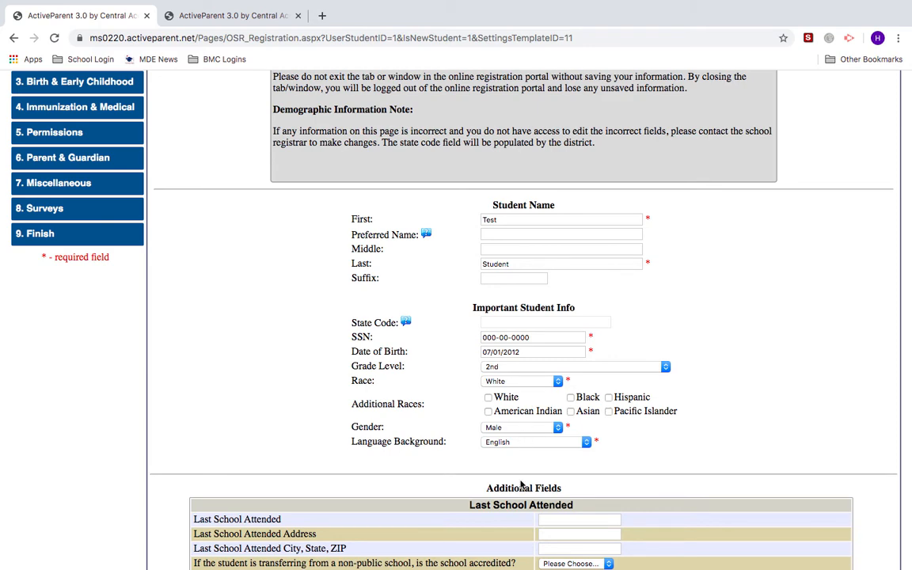
{"action": "scroll", "coordinate": [521, 485], "scroll_direction": "down", "scroll_amount": 1}
{"action": "scroll", "coordinate": [522, 484], "scroll_direction": "down", "scroll_amount": 3}
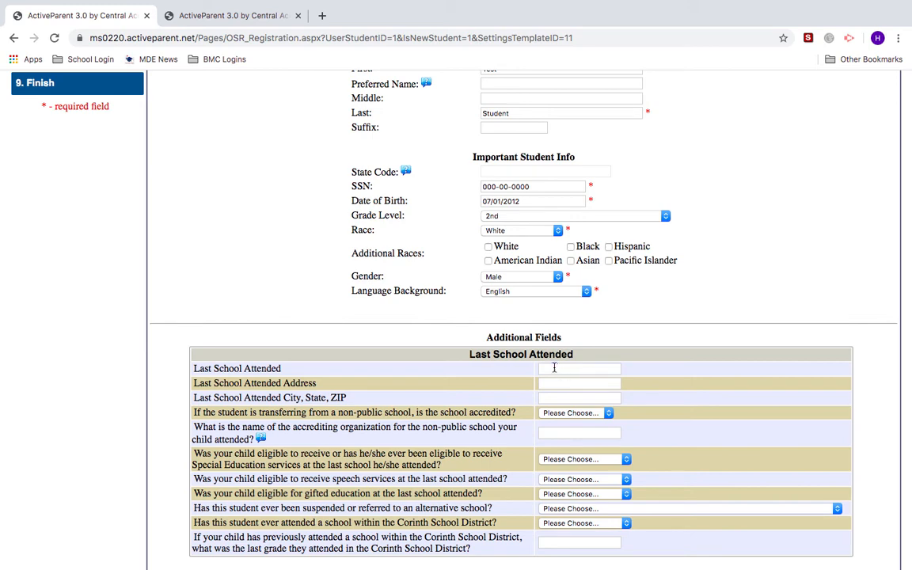
{"action": "left_click", "coordinate": [556, 368]}
{"action": "type", "text": "N/A"}
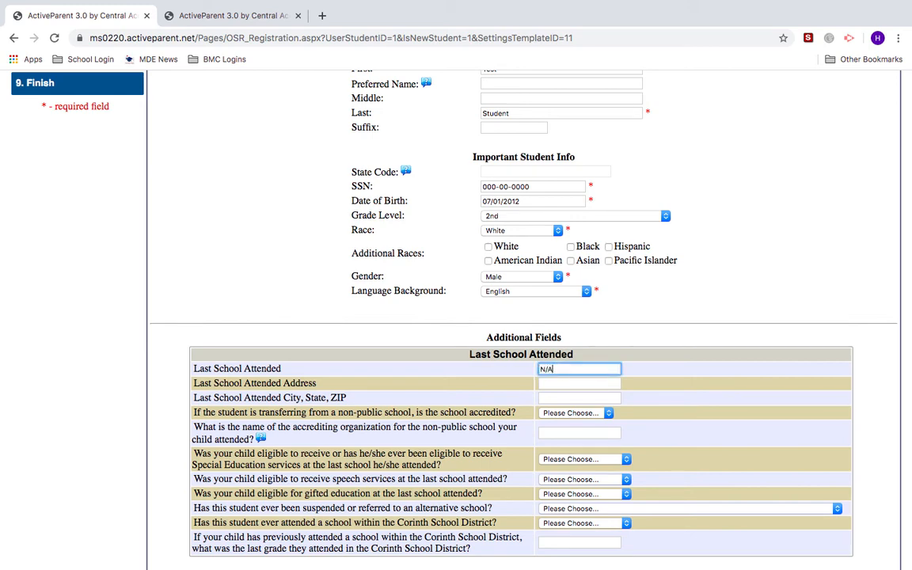
{"action": "scroll", "coordinate": [522, 317], "scroll_direction": "down", "scroll_amount": 1}
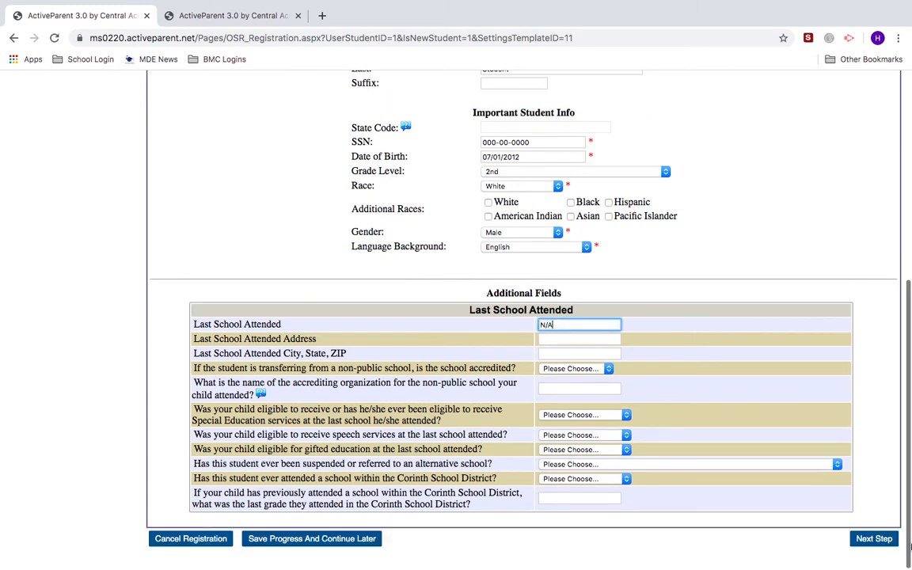
{"action": "left_click", "coordinate": [874, 540]}
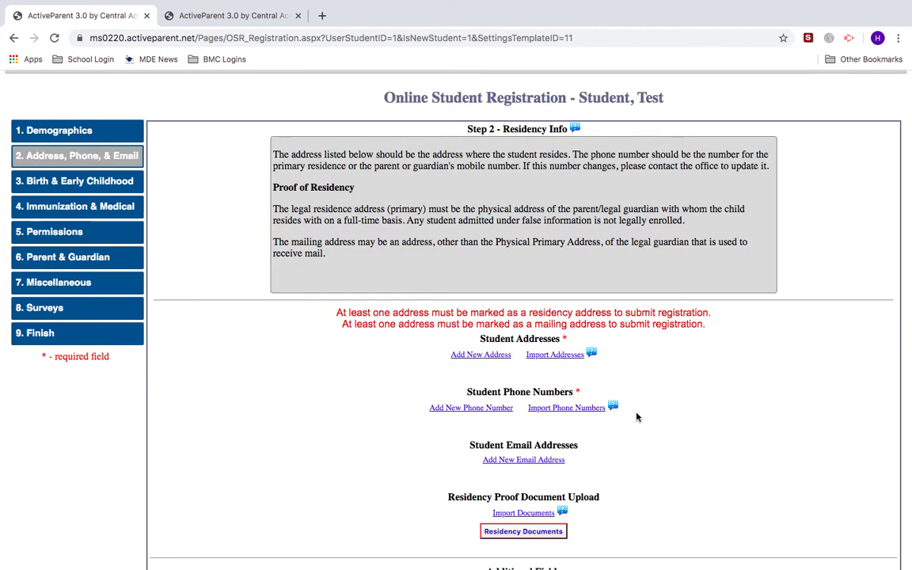
- Add the student's address from a saved suggestion as a primary Residence Address
{"action": "left_click", "coordinate": [492, 357]}
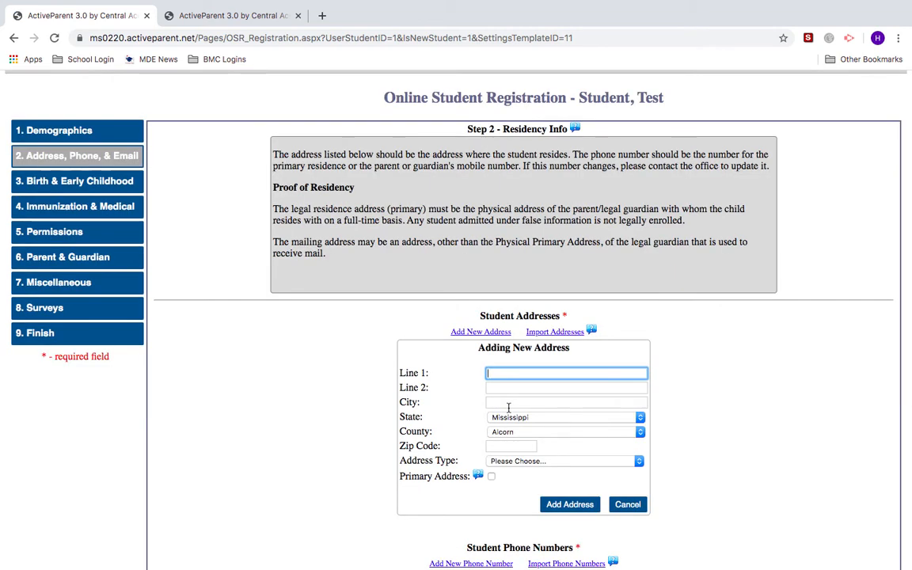
{"action": "type", "text": "10"}
{"action": "left_click", "coordinate": [539, 417]}
{"action": "left_click", "coordinate": [534, 465]}
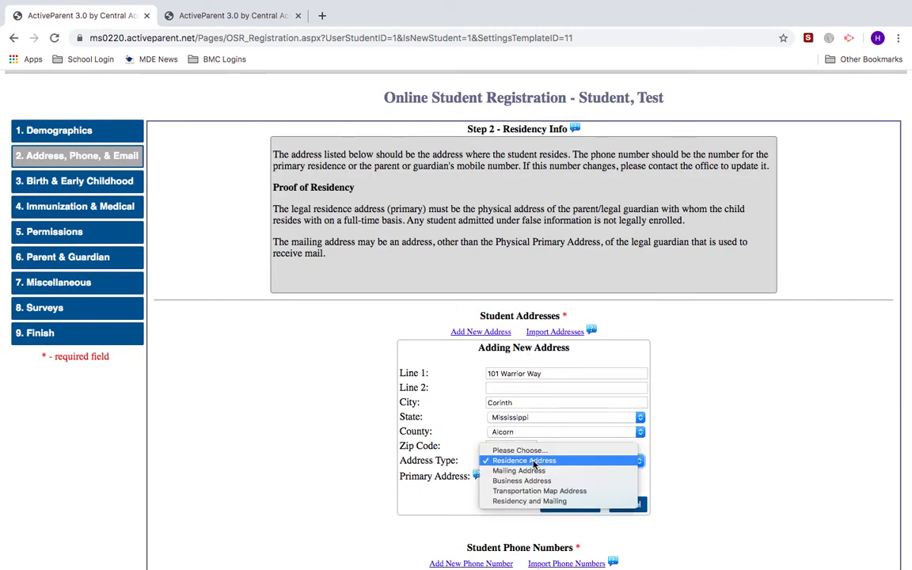
{"action": "left_click", "coordinate": [534, 464]}
{"action": "left_click", "coordinate": [494, 514]}
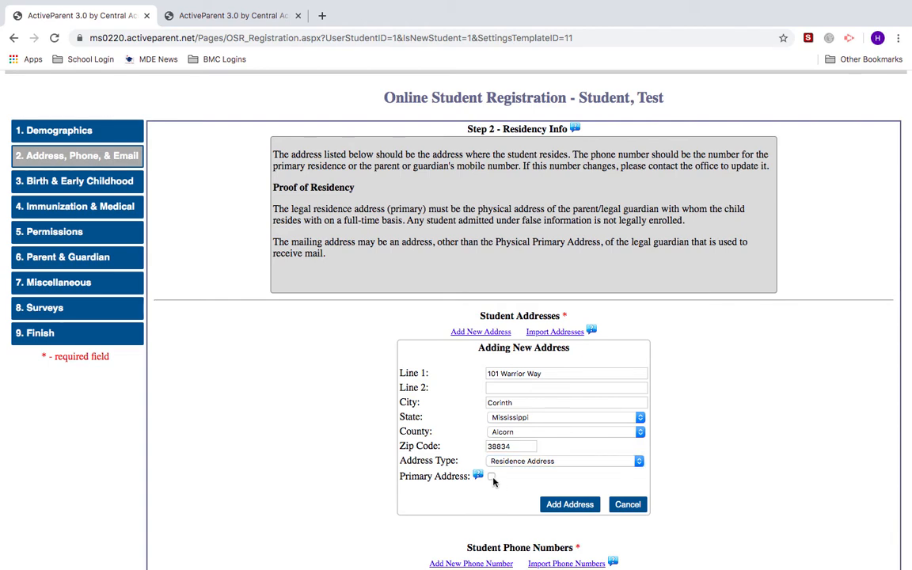
{"action": "left_click", "coordinate": [492, 477]}
{"action": "left_click", "coordinate": [555, 507]}
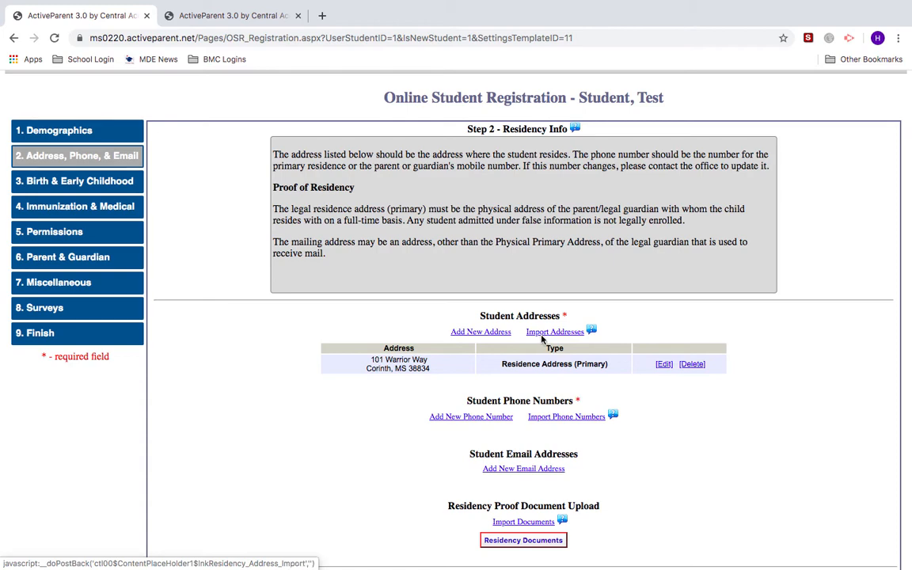
- Add a new primary phone number of type Cellular
{"action": "left_click", "coordinate": [482, 418]}
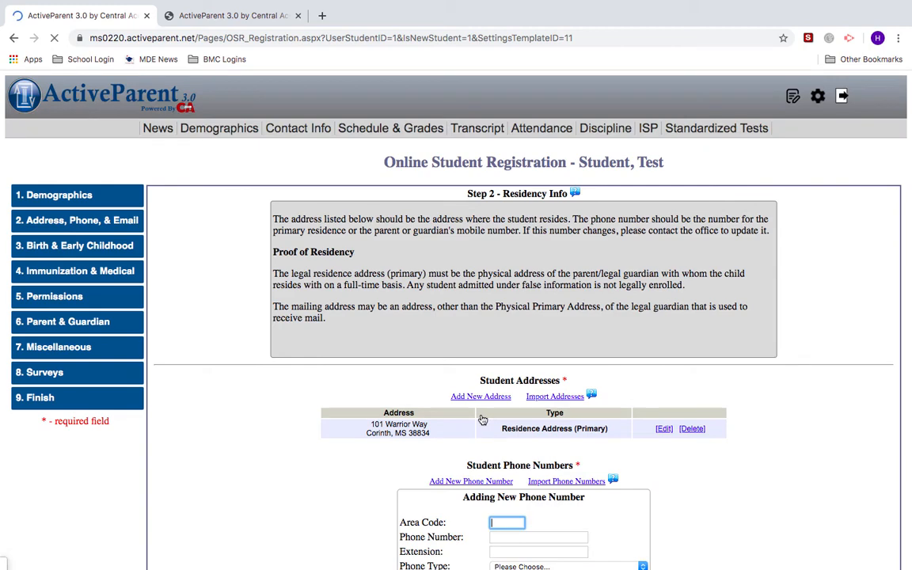
{"action": "left_click", "coordinate": [518, 504]}
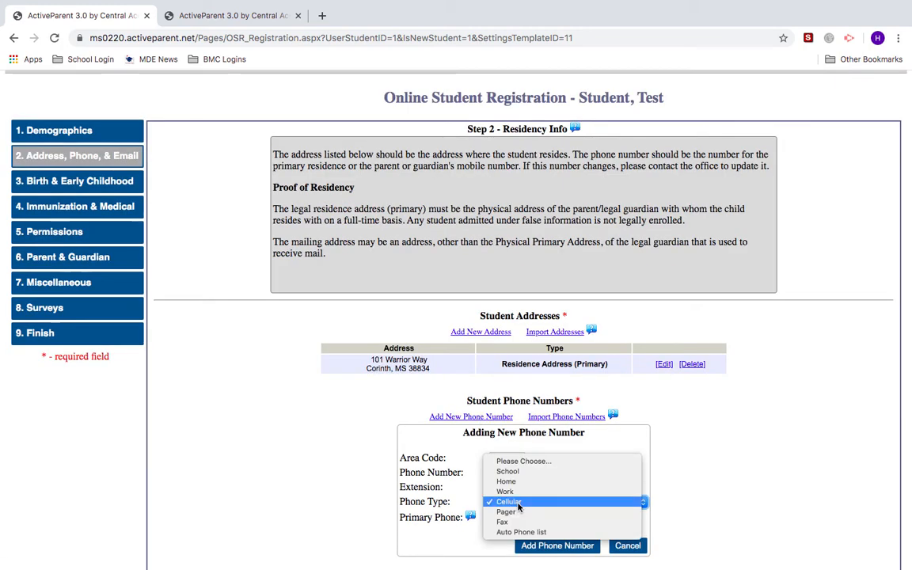
{"action": "left_click", "coordinate": [518, 505]}
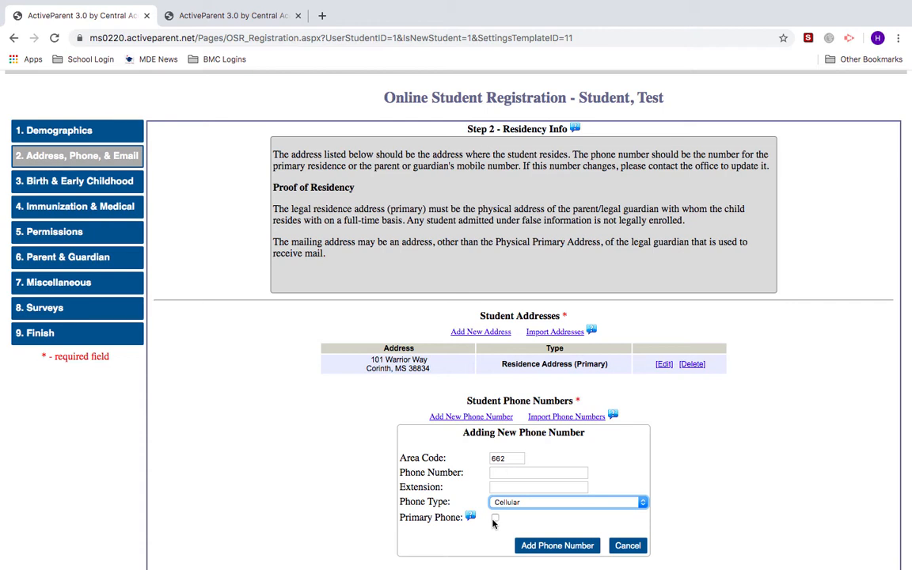
{"action": "left_click", "coordinate": [494, 520]}
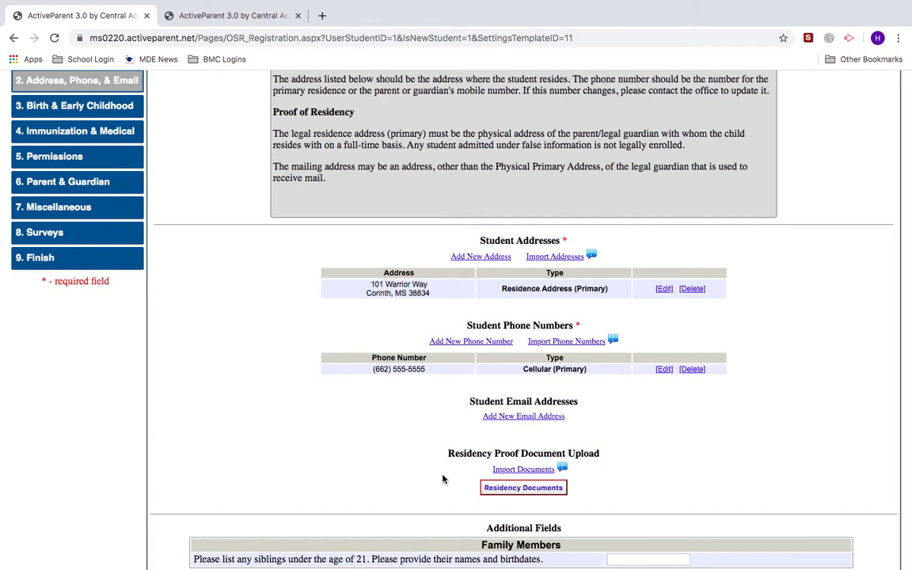
- Upload the Residency1 file as a residency proof document
{"action": "left_click", "coordinate": [502, 491]}
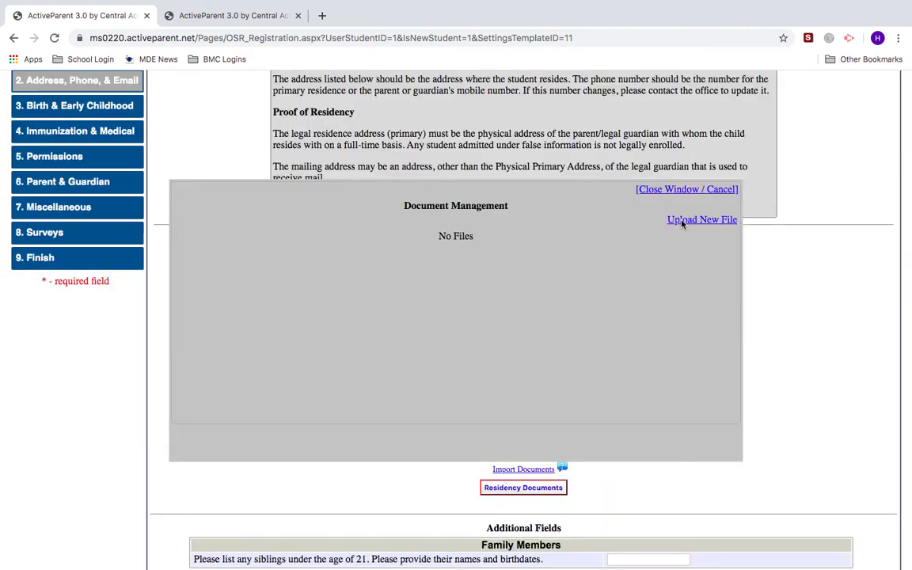
{"action": "left_click", "coordinate": [684, 225]}
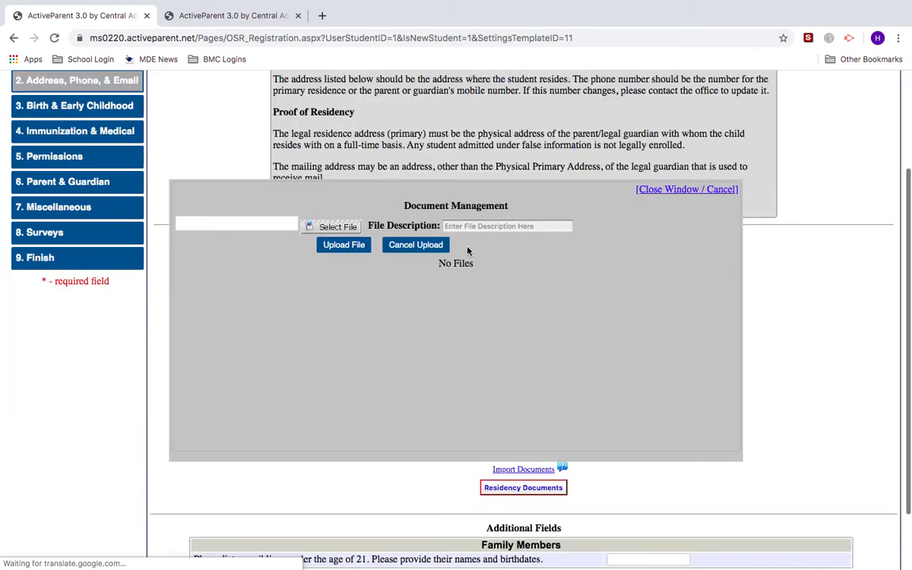
{"action": "left_click", "coordinate": [346, 226]}
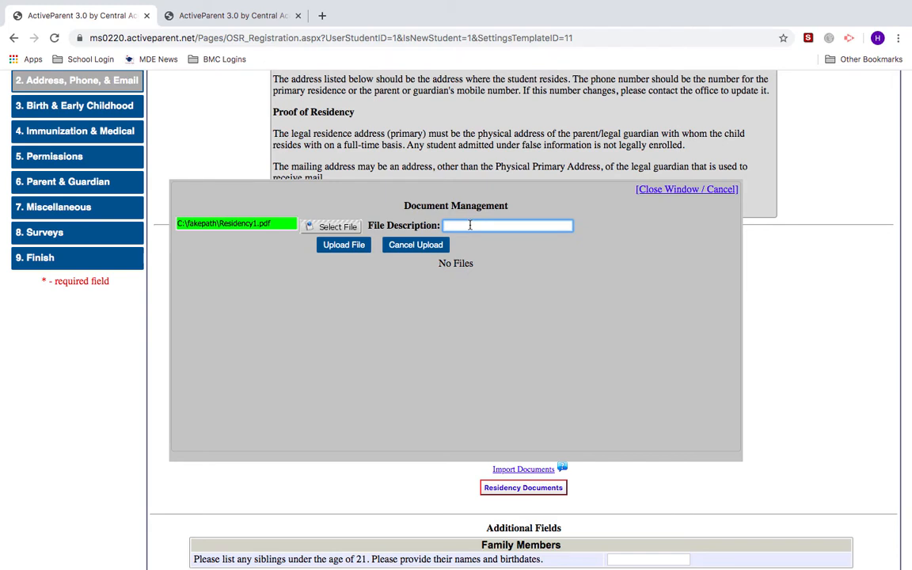
{"action": "type", "text": "Residency1"}
{"action": "left_click", "coordinate": [357, 246]}
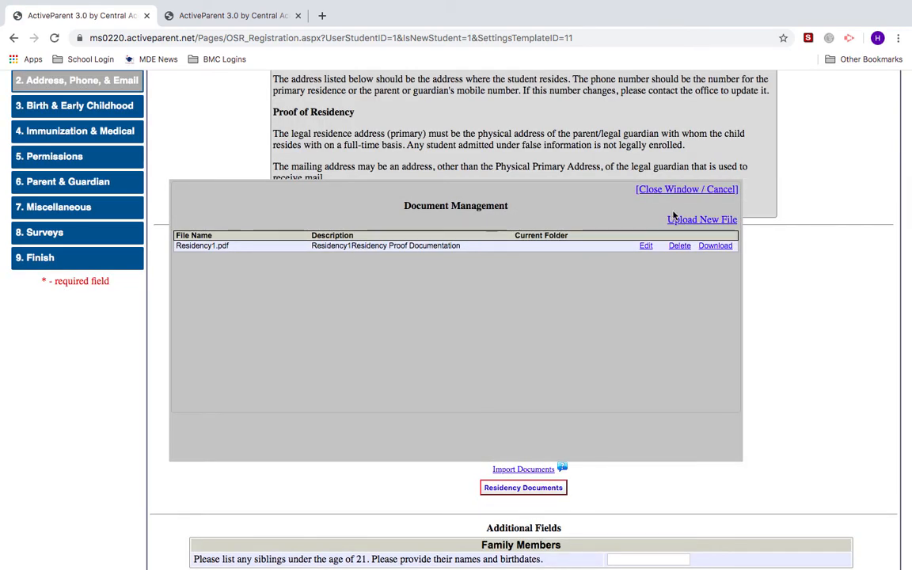
{"action": "left_click", "coordinate": [676, 219]}
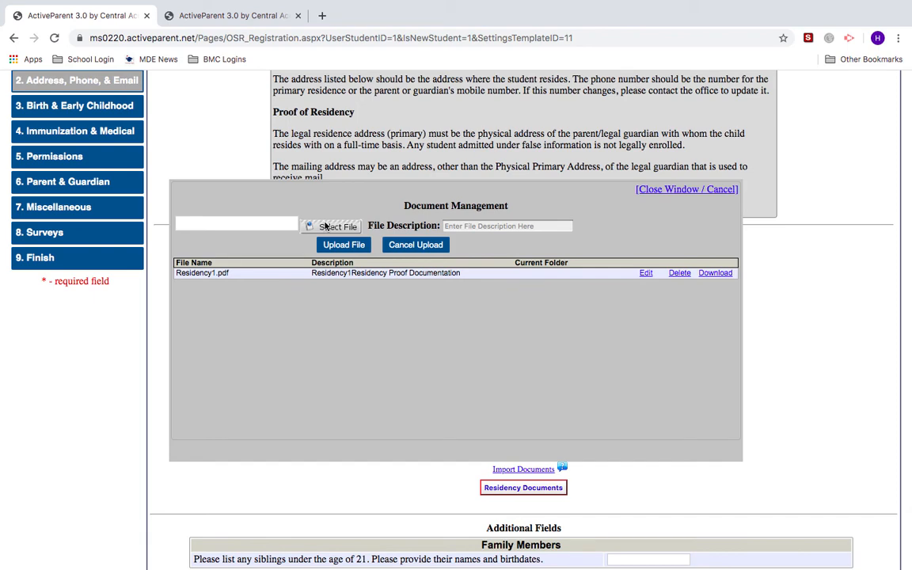
- Upload Residency2.pdf as a second residency proof, then advance to Birth & Early Childhood
{"action": "left_click", "coordinate": [333, 226]}
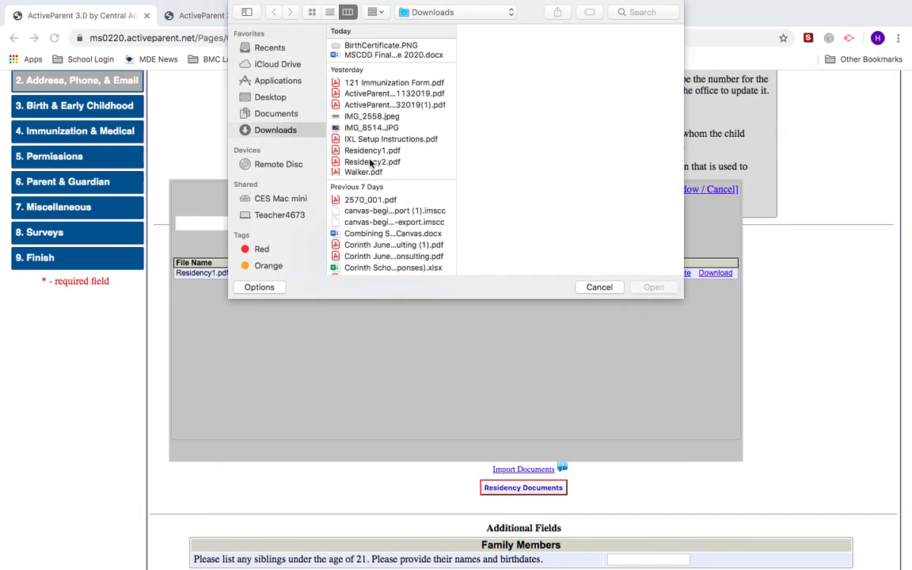
{"action": "left_click", "coordinate": [371, 162]}
{"action": "left_click", "coordinate": [649, 287]}
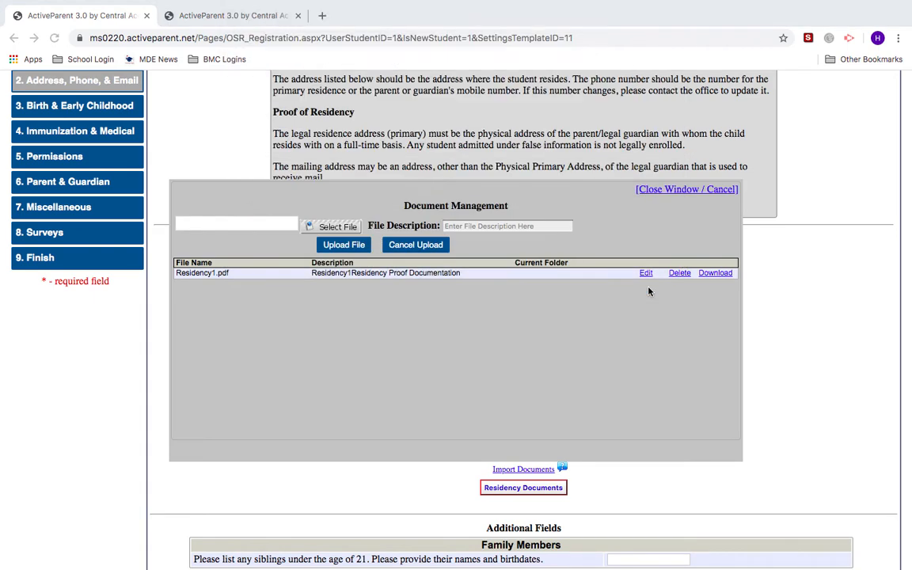
{"action": "left_click", "coordinate": [338, 247]}
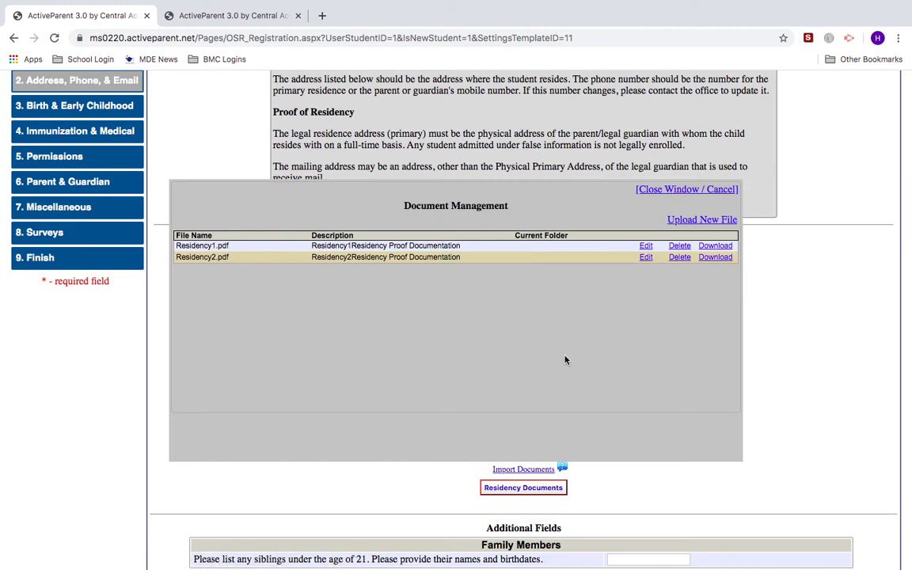
{"action": "left_click", "coordinate": [651, 189]}
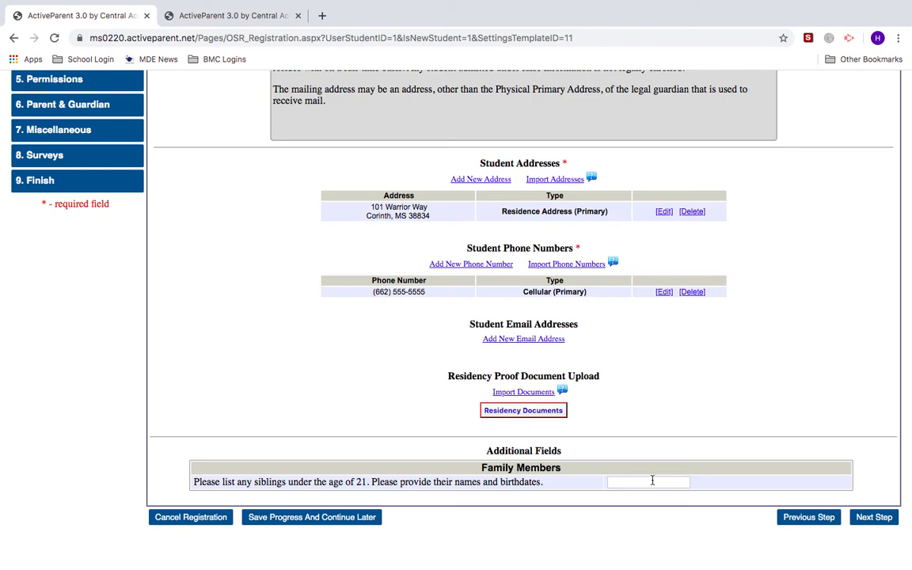
{"action": "left_click", "coordinate": [867, 519]}
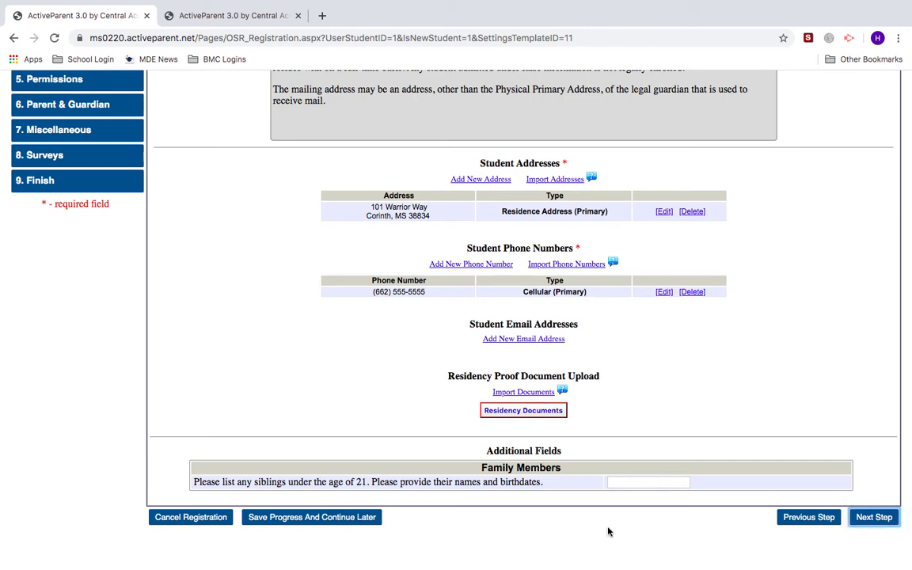
{"action": "left_click", "coordinate": [867, 516]}
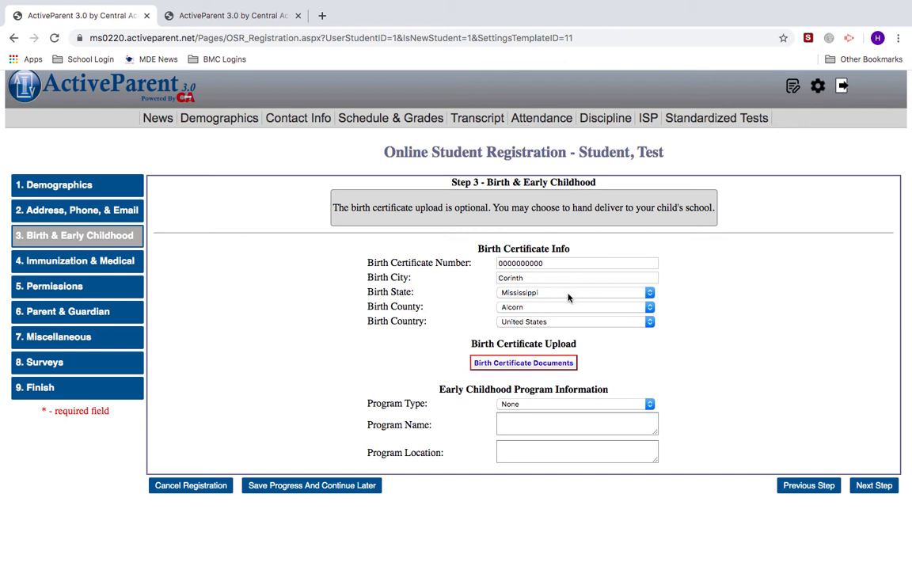
- Upload BirthCertificate.PNG with the description 'birthcertificate' under Birth Certificate Documents
{"action": "left_click", "coordinate": [557, 363]}
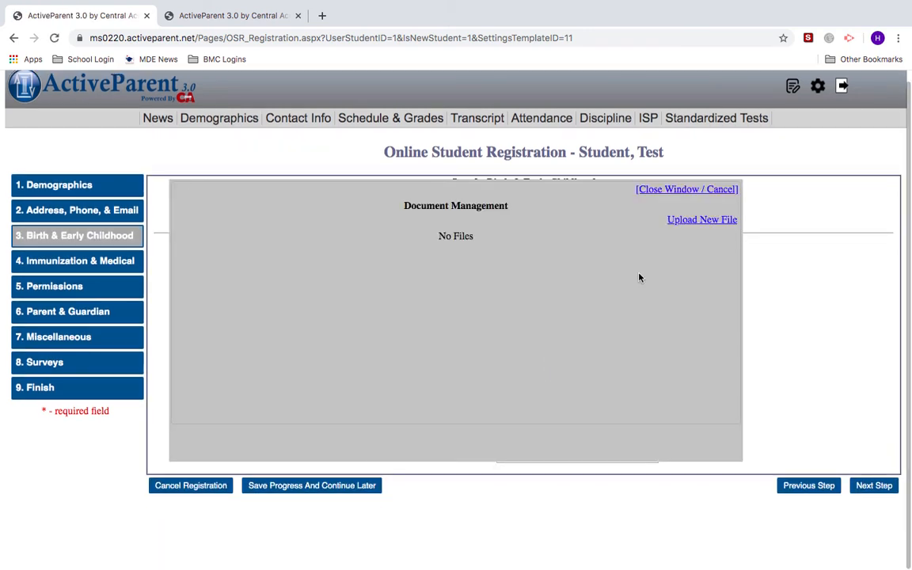
{"action": "left_click", "coordinate": [685, 222]}
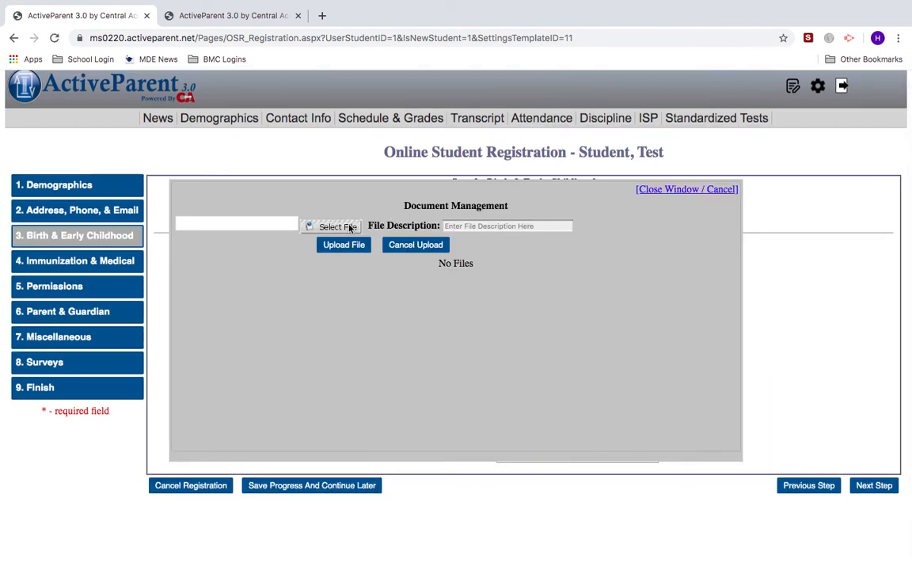
{"action": "left_click", "coordinate": [350, 227]}
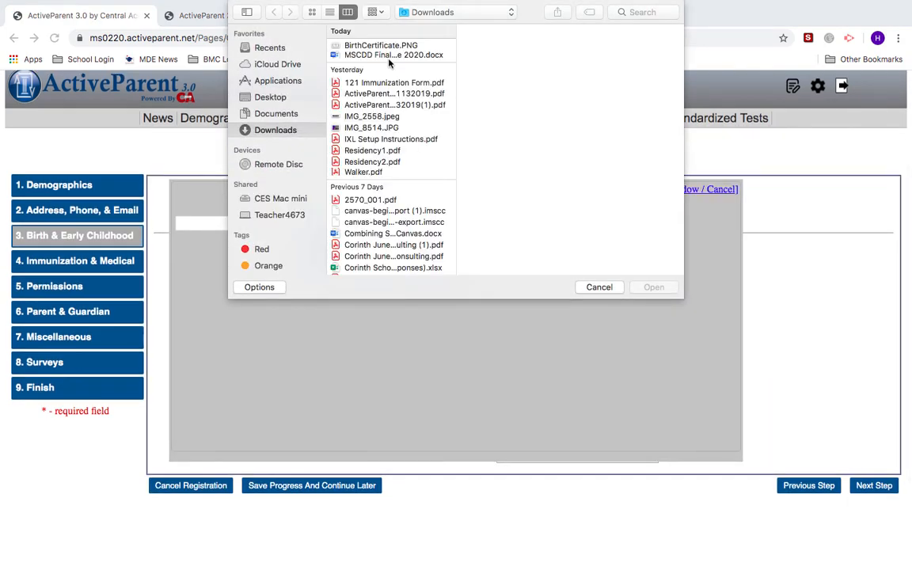
{"action": "left_click", "coordinate": [348, 46]}
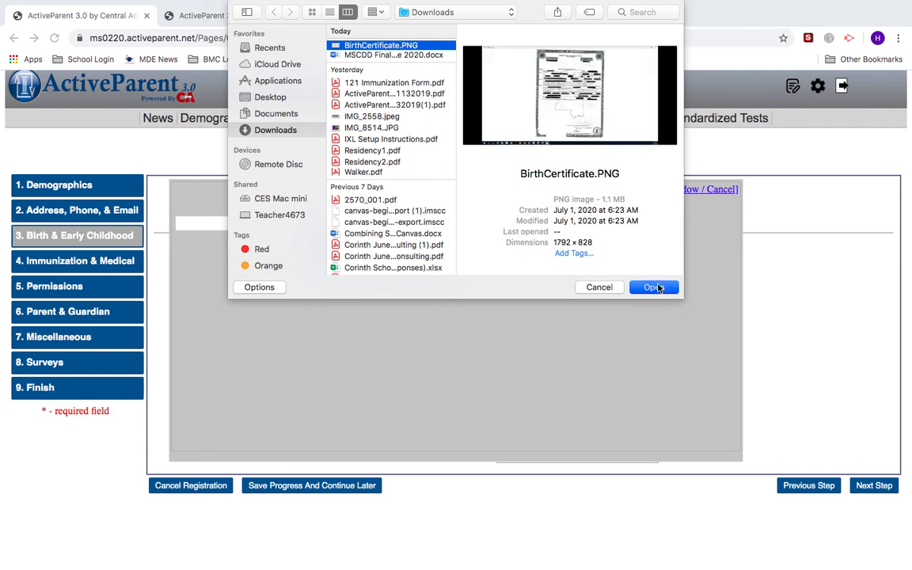
{"action": "left_click", "coordinate": [654, 286]}
{"action": "left_click", "coordinate": [542, 229]}
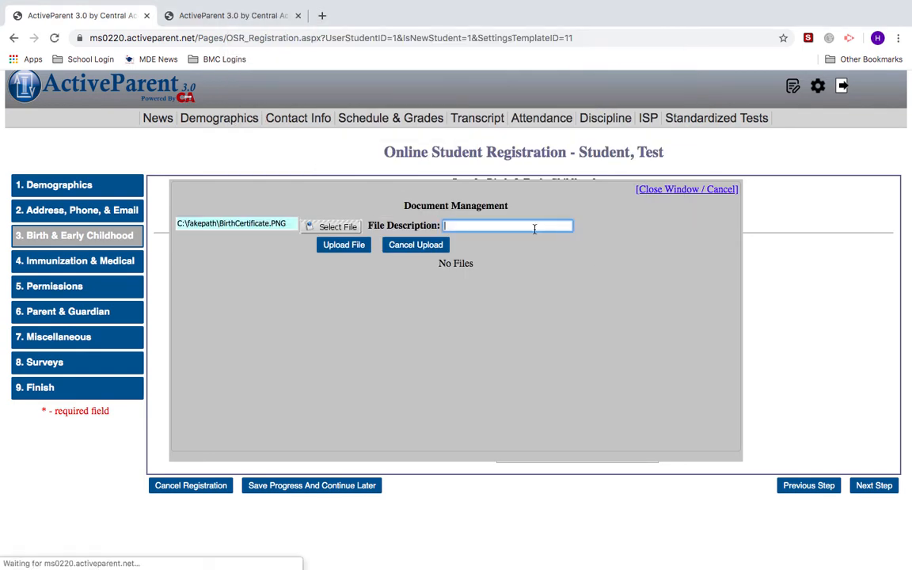
{"action": "type", "text": "birthcerti"}
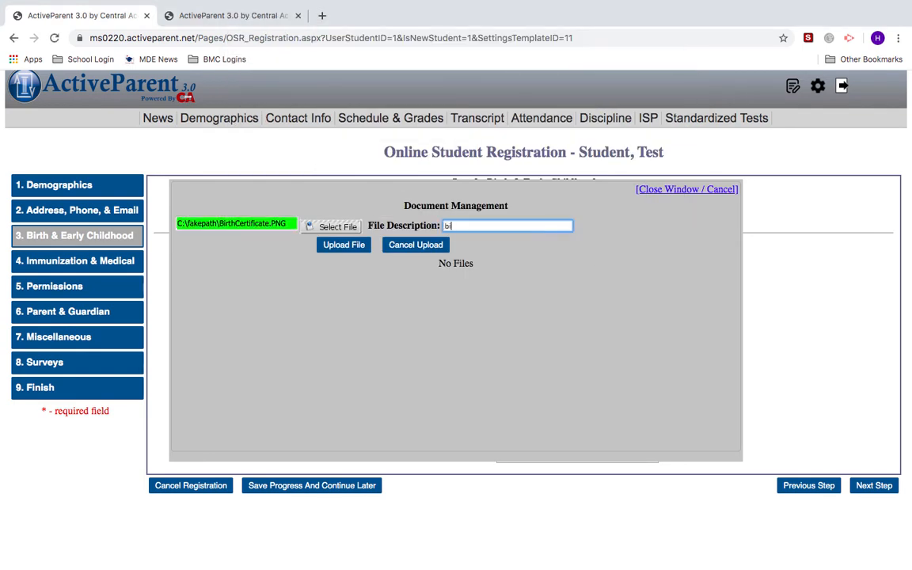
{"action": "type", "text": "ficate"}
{"action": "left_click", "coordinate": [360, 246]}
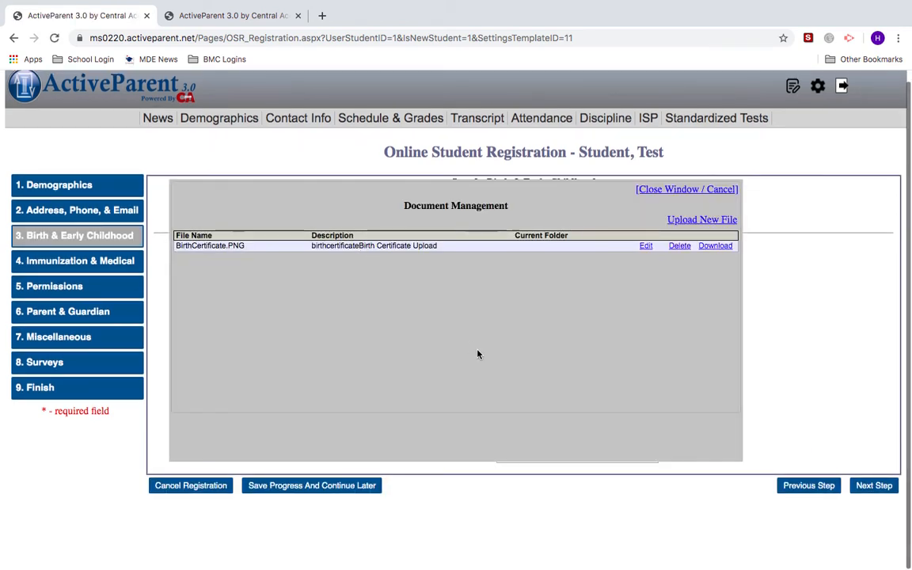
{"action": "left_click", "coordinate": [663, 190]}
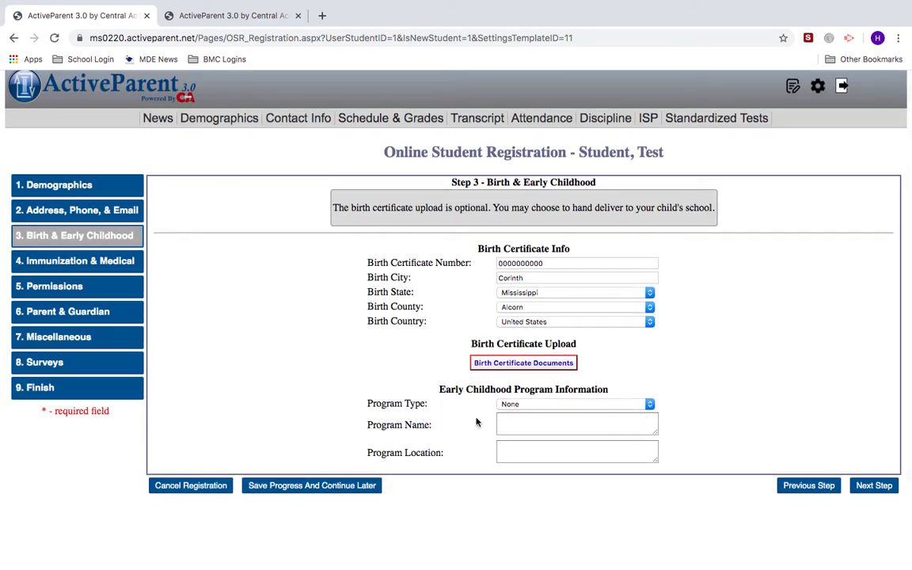
{"action": "left_click", "coordinate": [524, 404]}
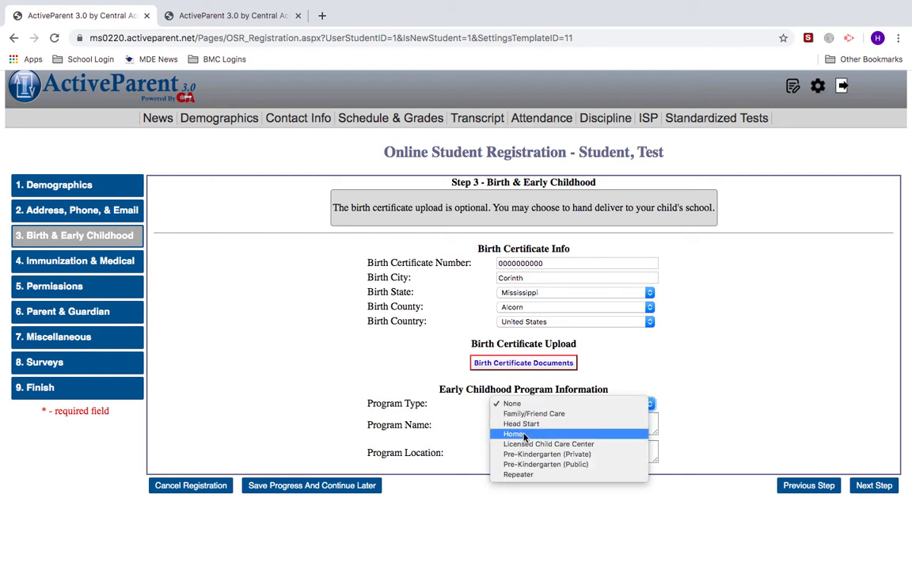
{"action": "left_click", "coordinate": [523, 435]}
{"action": "left_click", "coordinate": [509, 424]}
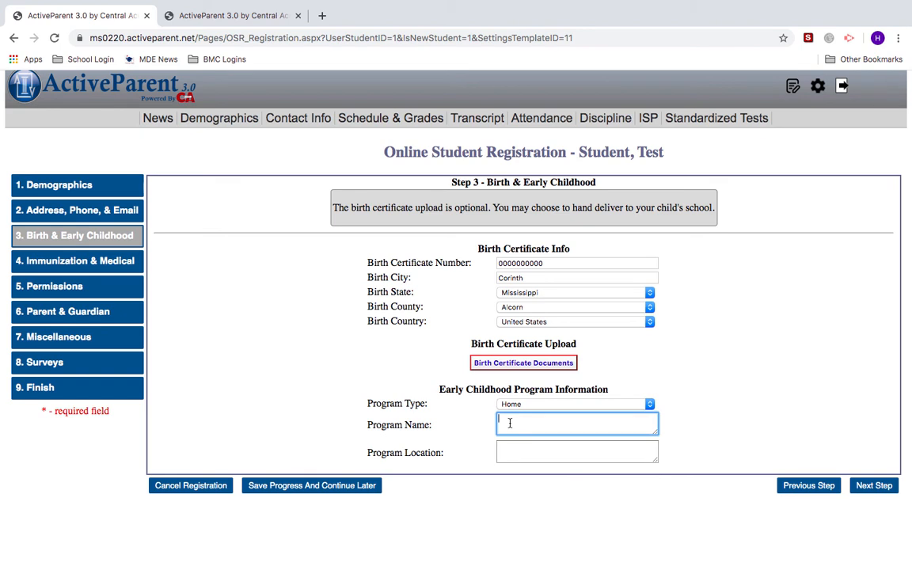
{"action": "type", "text": "Home"}
{"action": "left_click", "coordinate": [523, 447]}
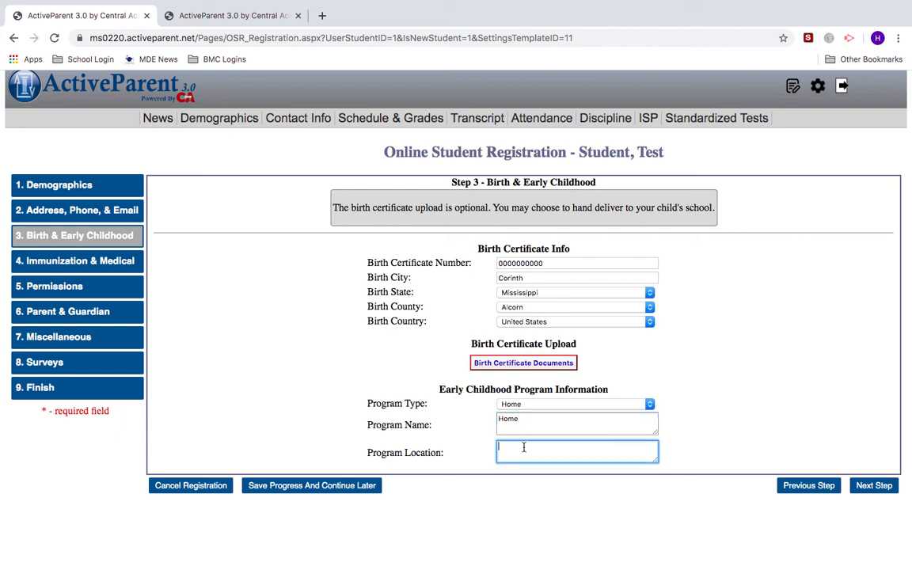
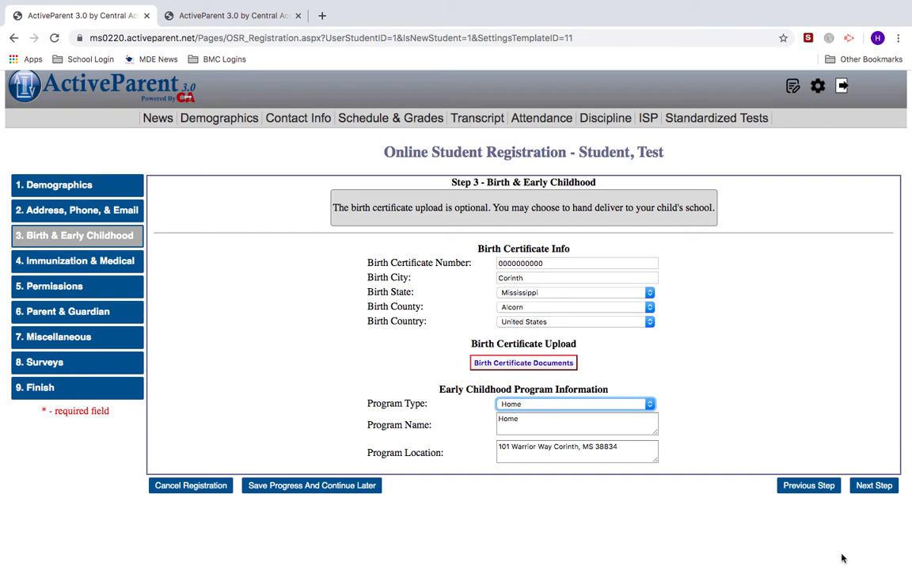
{"action": "left_click", "coordinate": [870, 486]}
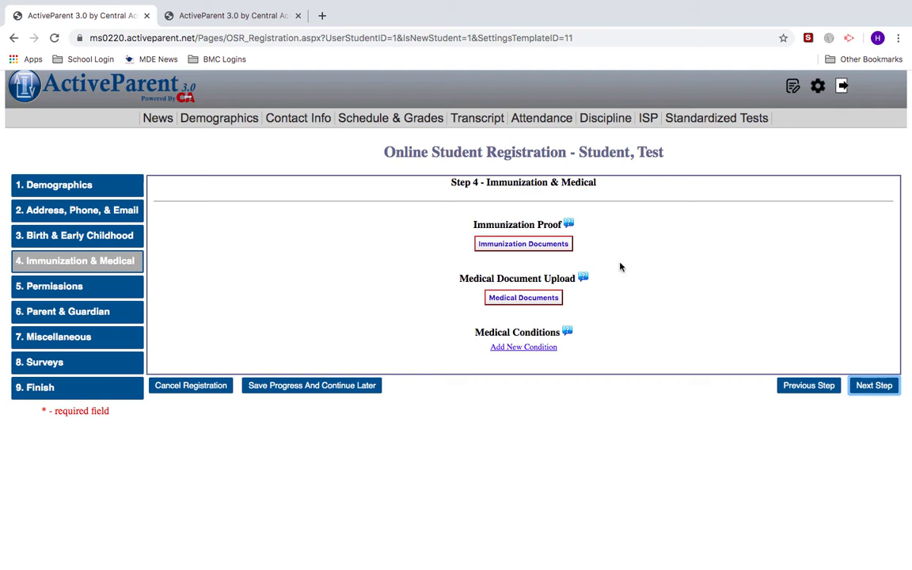
- Upload 121 Immunization Form.pdf with the description '121 Form' as immunization proof
{"action": "left_click", "coordinate": [524, 249]}
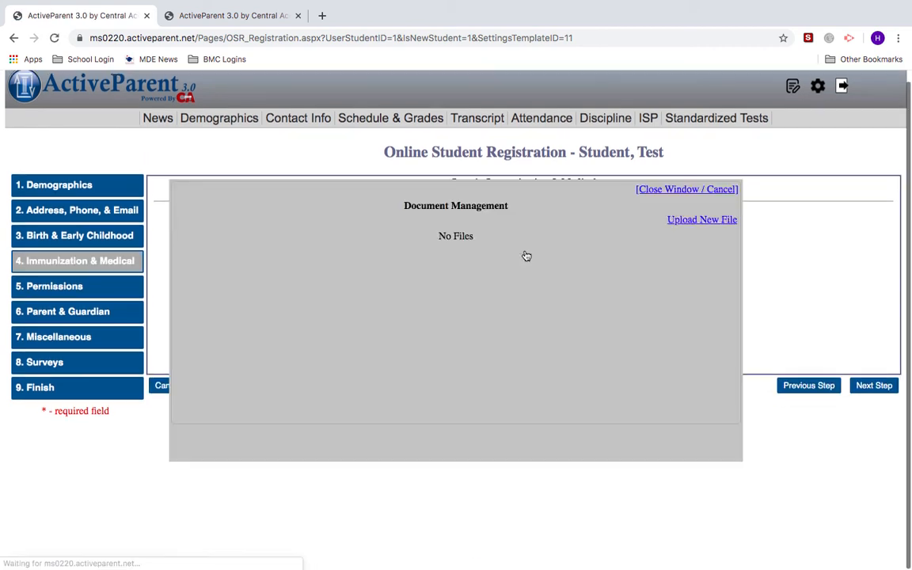
{"action": "left_click", "coordinate": [685, 222]}
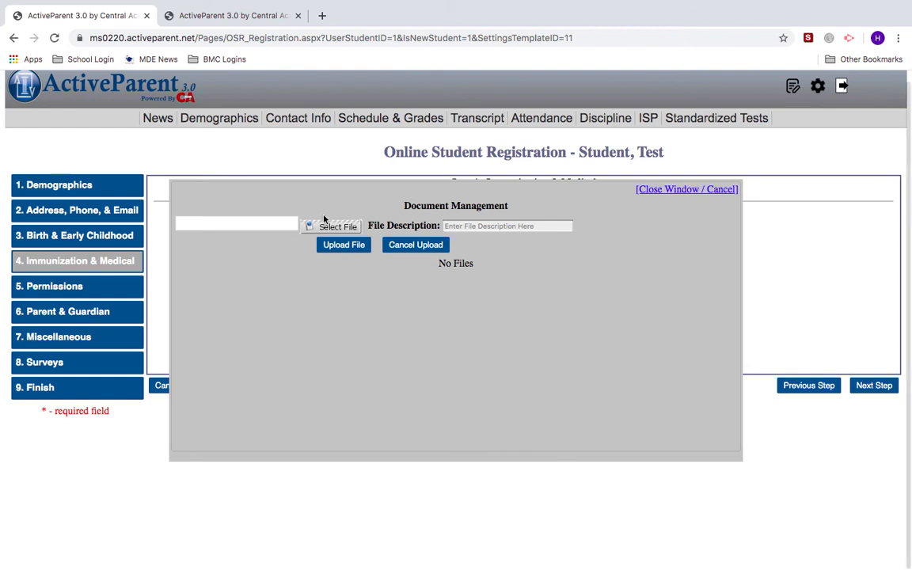
{"action": "left_click", "coordinate": [326, 226]}
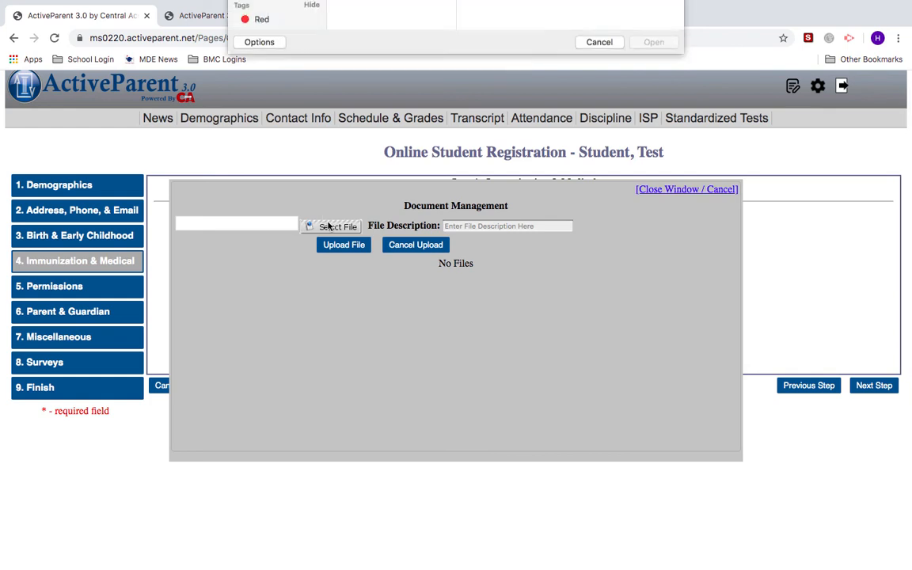
{"action": "left_click", "coordinate": [358, 82]}
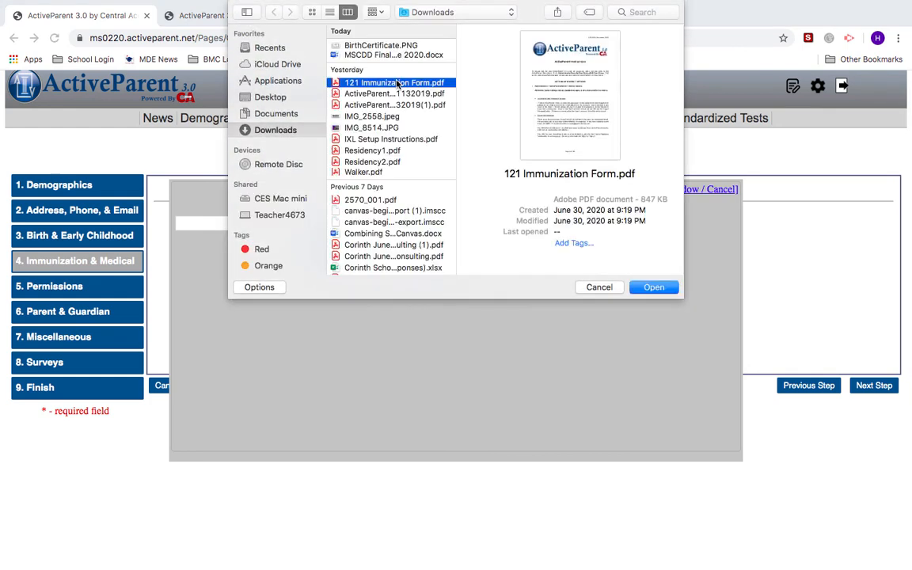
{"action": "left_click", "coordinate": [654, 287]}
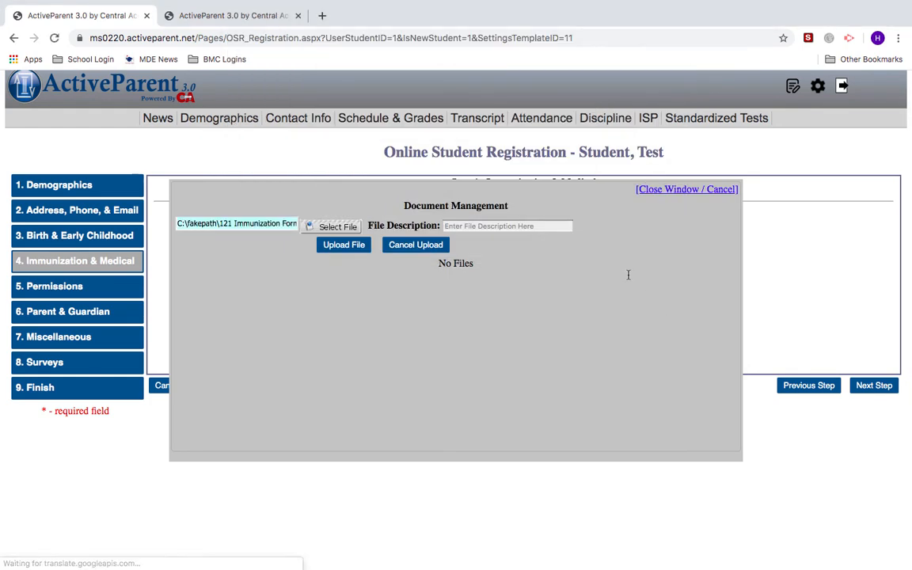
{"action": "left_click", "coordinate": [520, 225]}
{"action": "type", "text": "121 Form"}
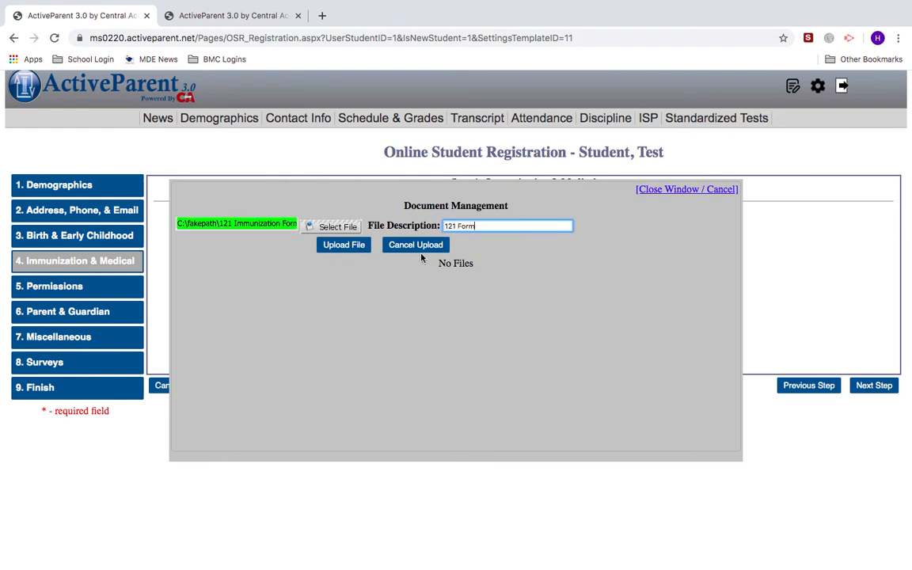
{"action": "left_click", "coordinate": [344, 245]}
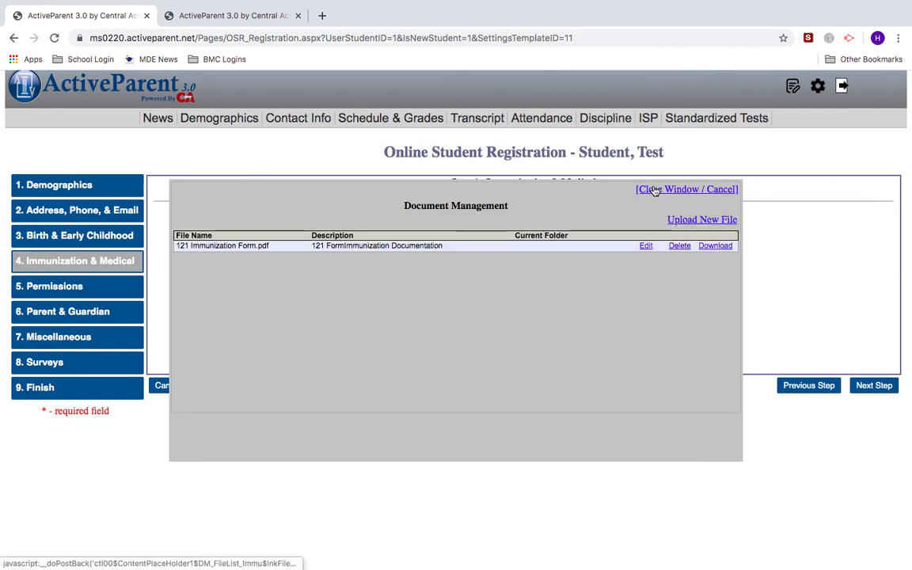
{"action": "left_click", "coordinate": [653, 190]}
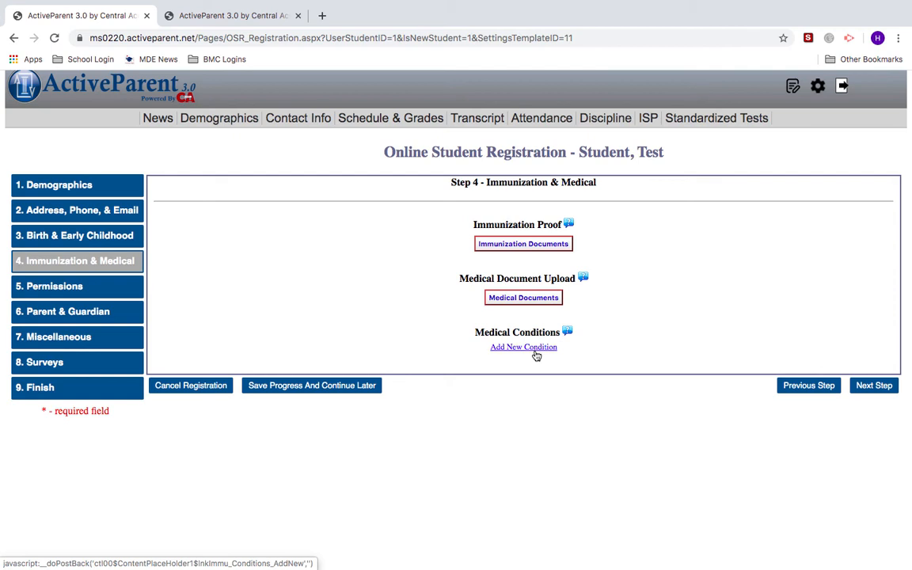
- Add an Allergies condition with the pasted inhaler note, then advance to Permissions
{"action": "left_click", "coordinate": [535, 353]}
{"action": "left_click", "coordinate": [523, 361]}
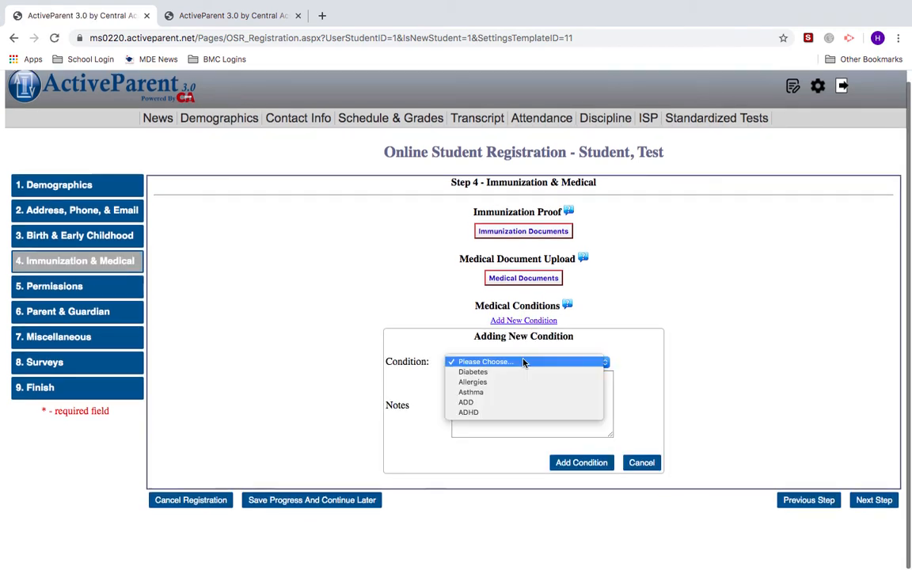
{"action": "left_click", "coordinate": [518, 382]}
{"action": "left_click", "coordinate": [515, 408]}
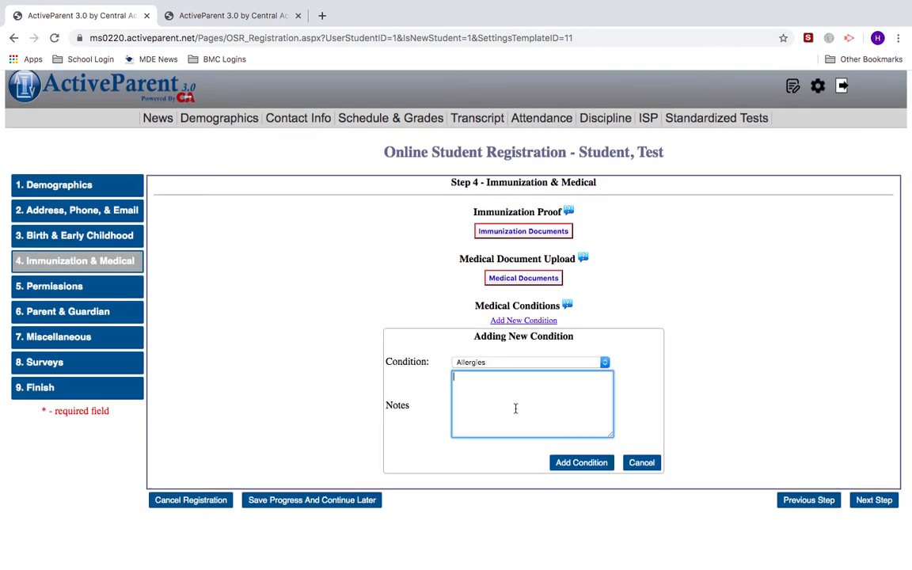
{"action": "type", "text": "Inhaler to be kept in nurse's office to use as needed"}
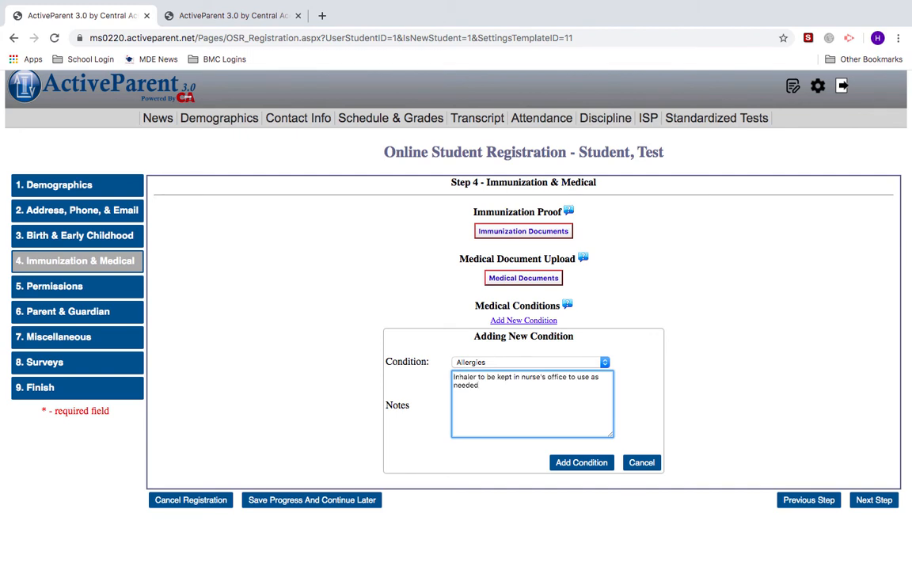
{"action": "left_click", "coordinate": [582, 462]}
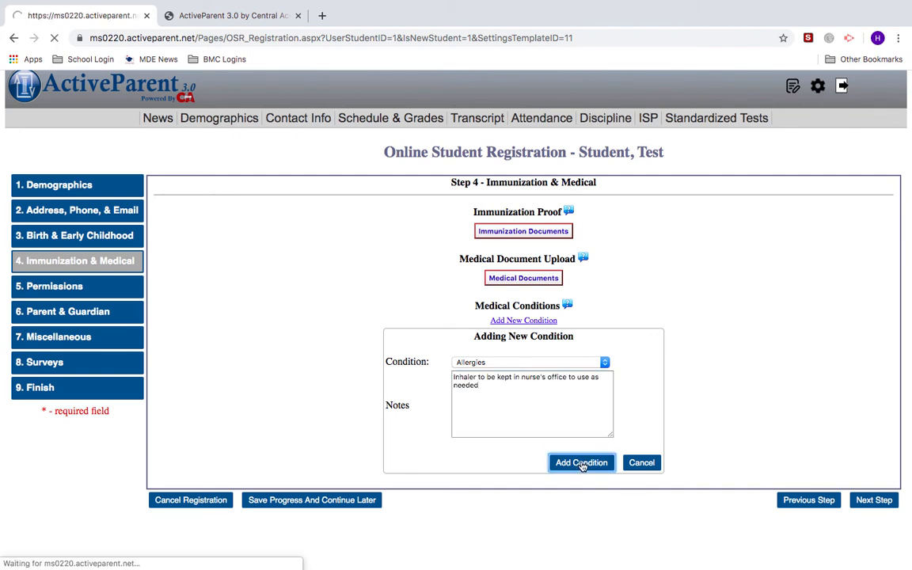
{"action": "left_click", "coordinate": [876, 387]}
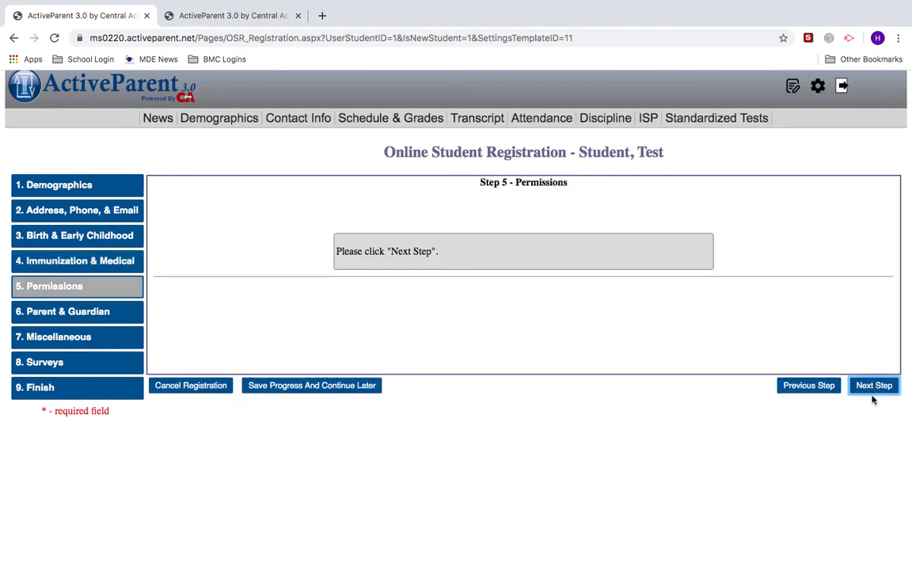
- Advance to Step 6 Parent & Guardian and start a new parent/guardian contact
{"action": "left_click", "coordinate": [867, 389]}
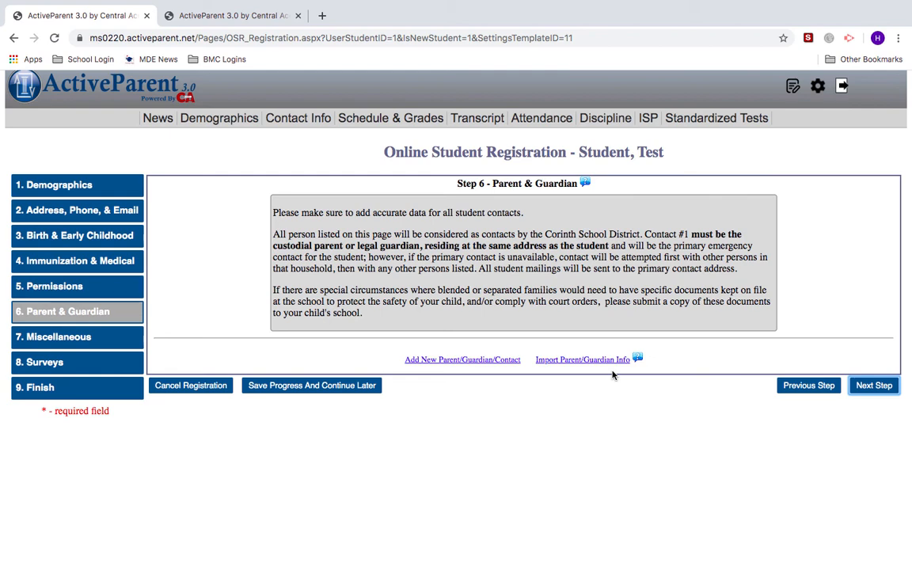
{"action": "left_click", "coordinate": [428, 363]}
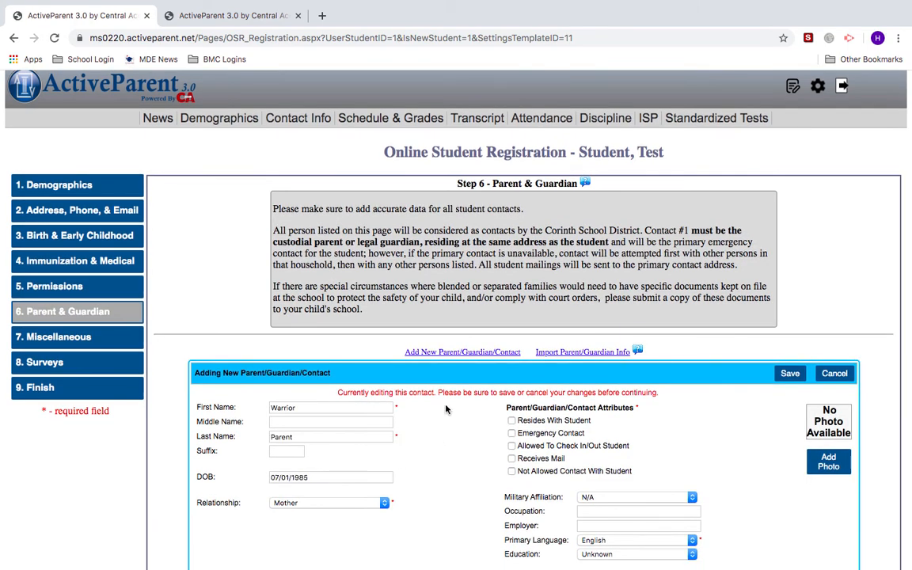
- Check Resides With Student, Emergency Contact, Allowed To Check In/Out and Receives Mail
{"action": "scroll", "coordinate": [428, 454], "scroll_direction": "down", "scroll_amount": 1}
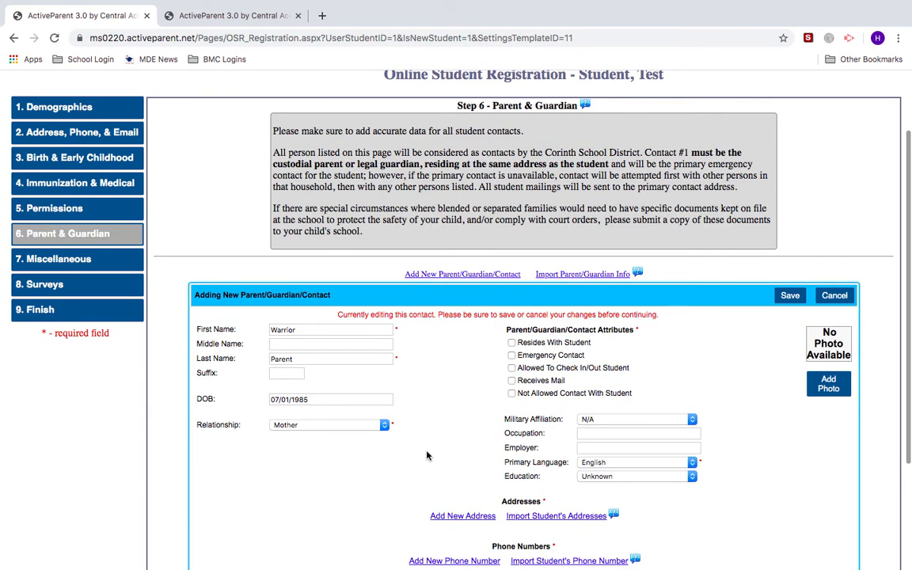
{"action": "scroll", "coordinate": [426, 455], "scroll_direction": "down", "scroll_amount": 1}
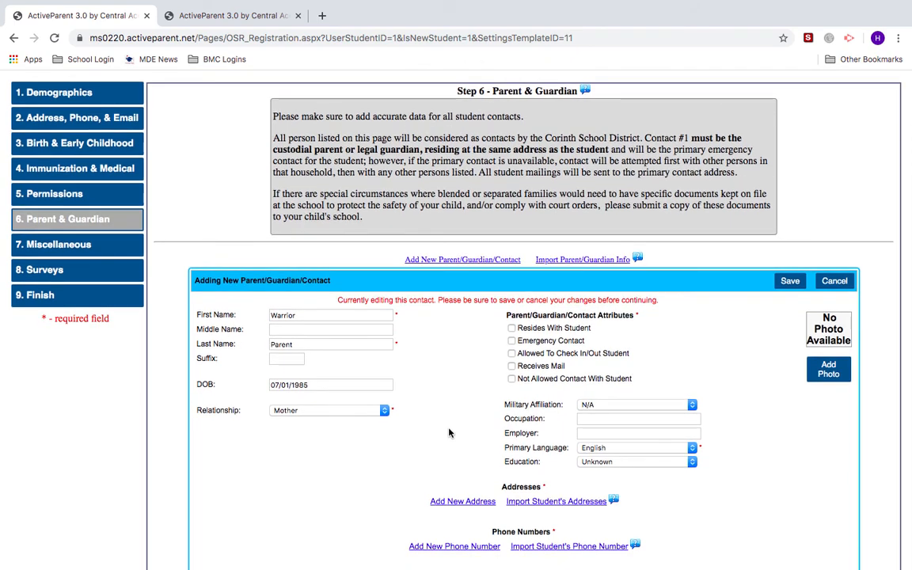
{"action": "left_click", "coordinate": [511, 328]}
{"action": "left_click", "coordinate": [511, 341]}
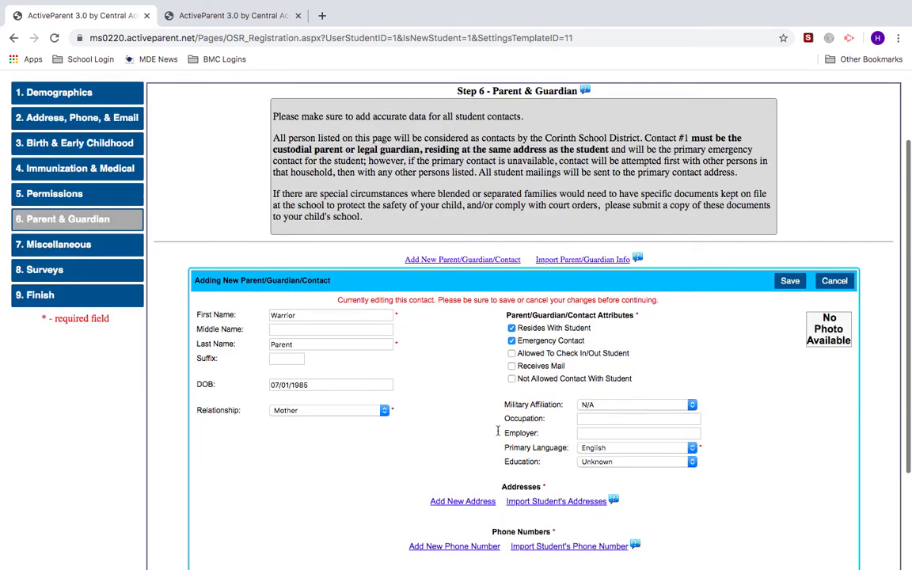
{"action": "left_click", "coordinate": [512, 354]}
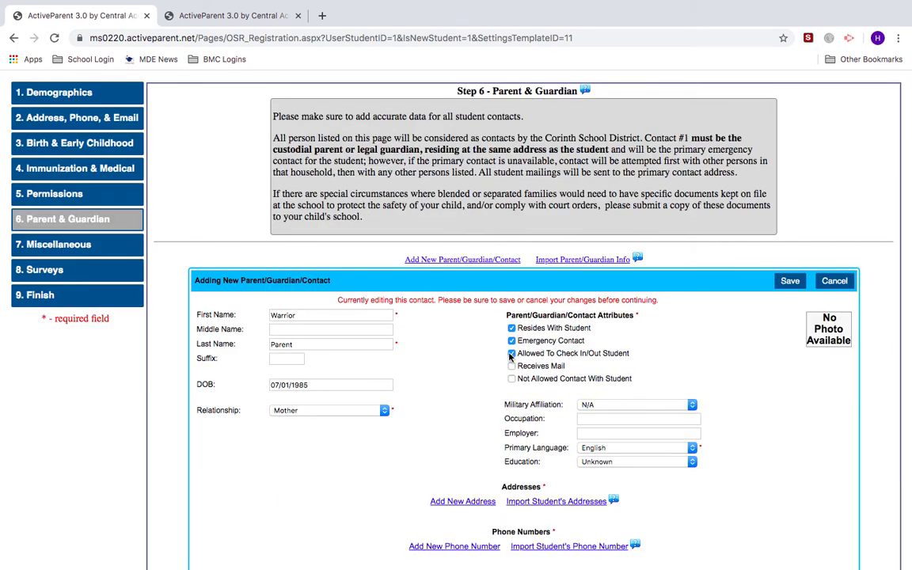
{"action": "left_click", "coordinate": [511, 367]}
- Keep military affiliation N/A; set occupation Teacher, employer Corinth School District, education Post Graduate
{"action": "scroll", "coordinate": [511, 366], "scroll_direction": "down", "scroll_amount": 2}
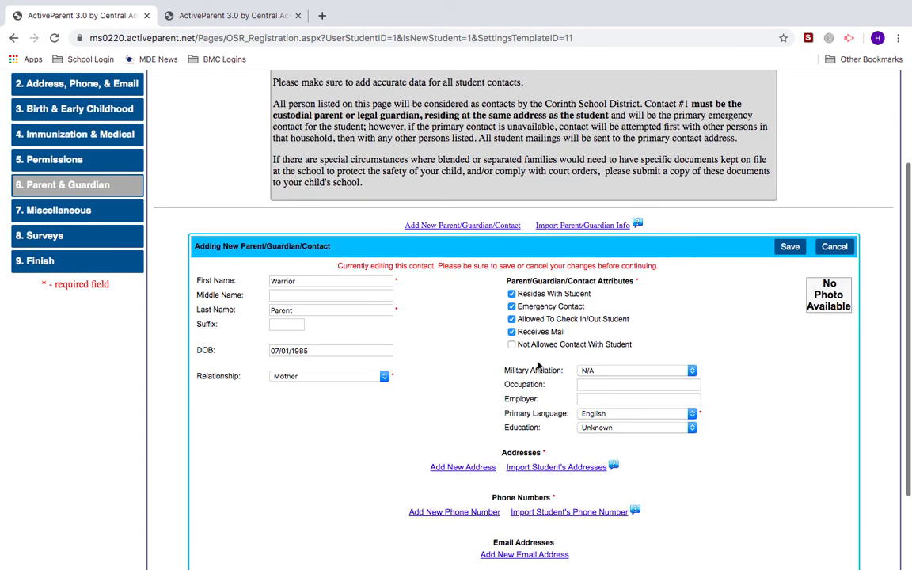
{"action": "left_click", "coordinate": [586, 371]}
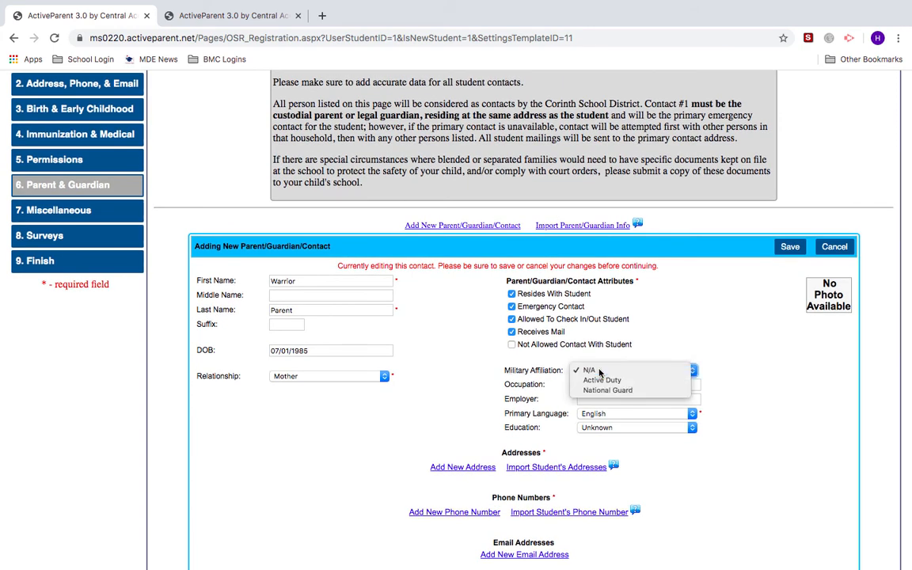
{"action": "left_click", "coordinate": [587, 376]}
{"action": "left_click", "coordinate": [588, 385]}
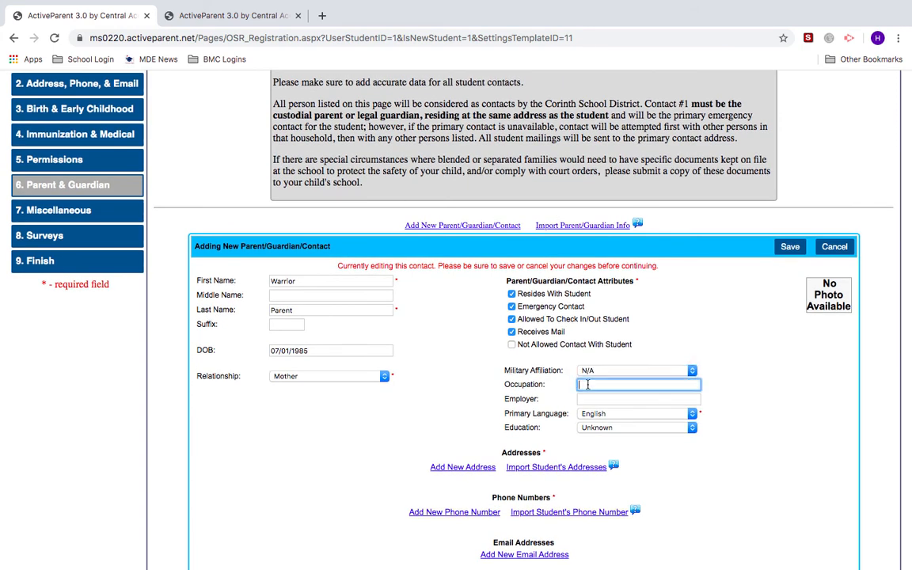
{"action": "type", "text": "Teacher"}
{"action": "key", "text": "Tab"}
{"action": "type", "text": "Corinth "}
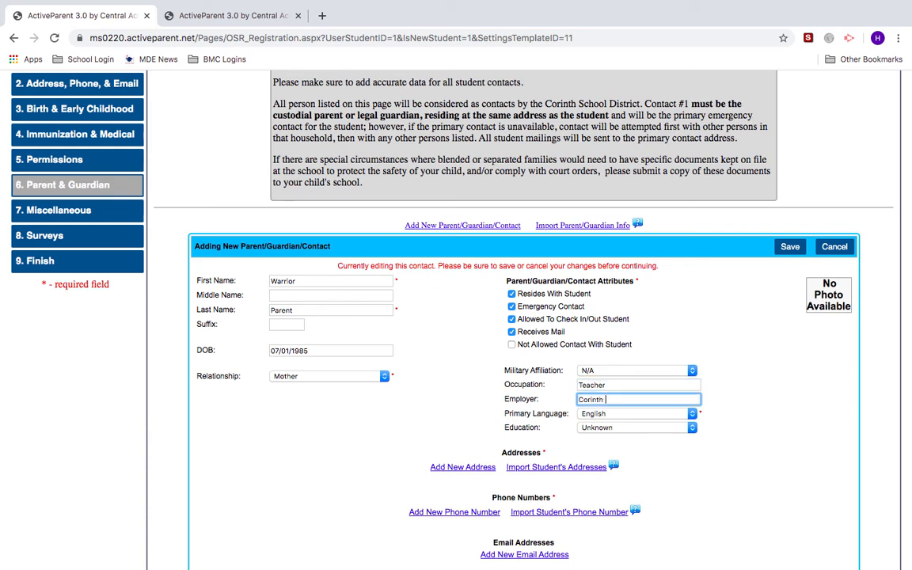
{"action": "type", "text": "School District"}
{"action": "left_click", "coordinate": [638, 427]}
{"action": "left_click", "coordinate": [623, 550]}
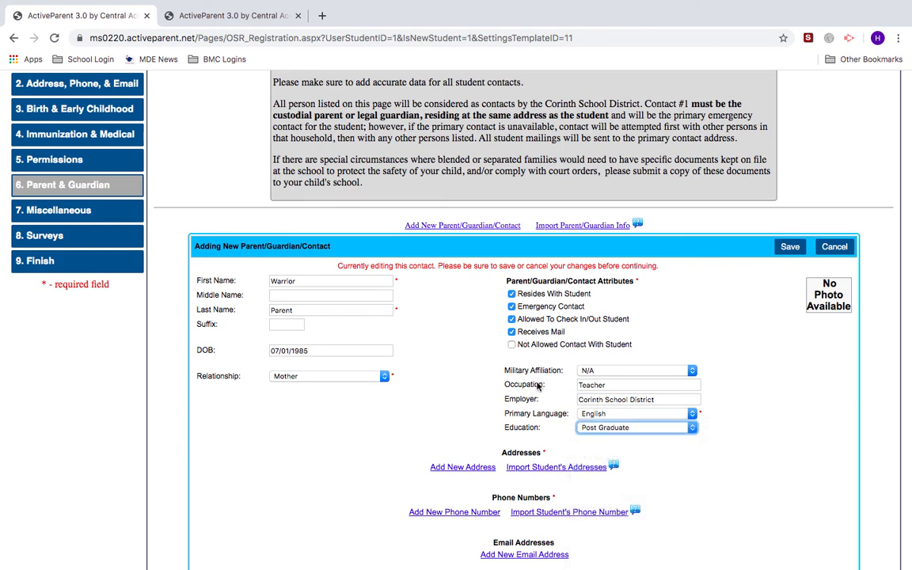
{"action": "scroll", "coordinate": [481, 448], "scroll_direction": "down", "scroll_amount": 2}
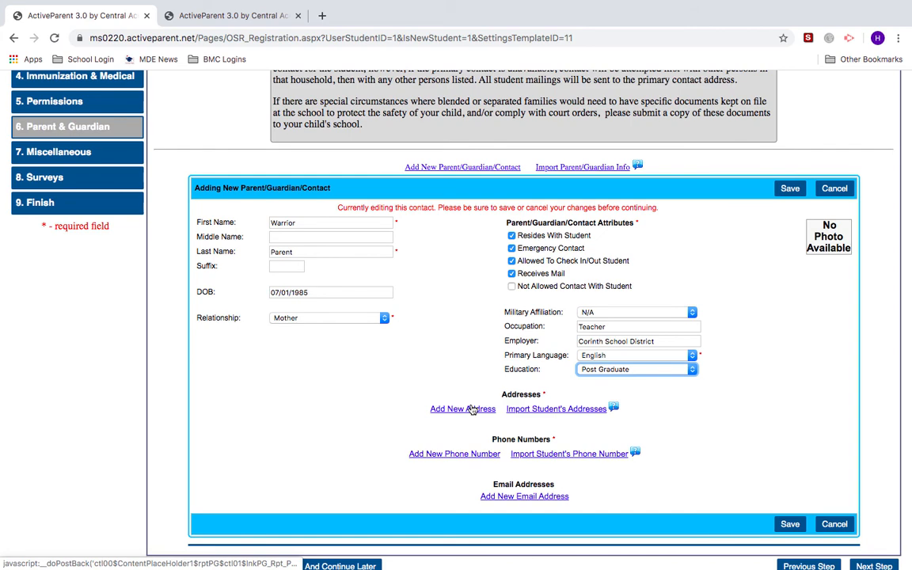
{"action": "left_click", "coordinate": [472, 410]}
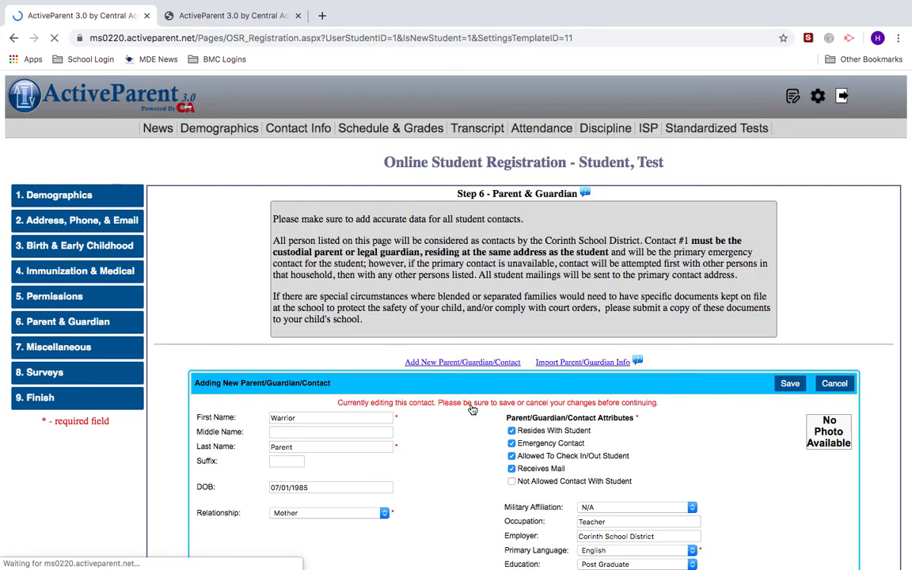
- Save the residence address, then add a Cellular phone number set as the primary phone
{"action": "scroll", "coordinate": [471, 409], "scroll_direction": "down", "scroll_amount": 2}
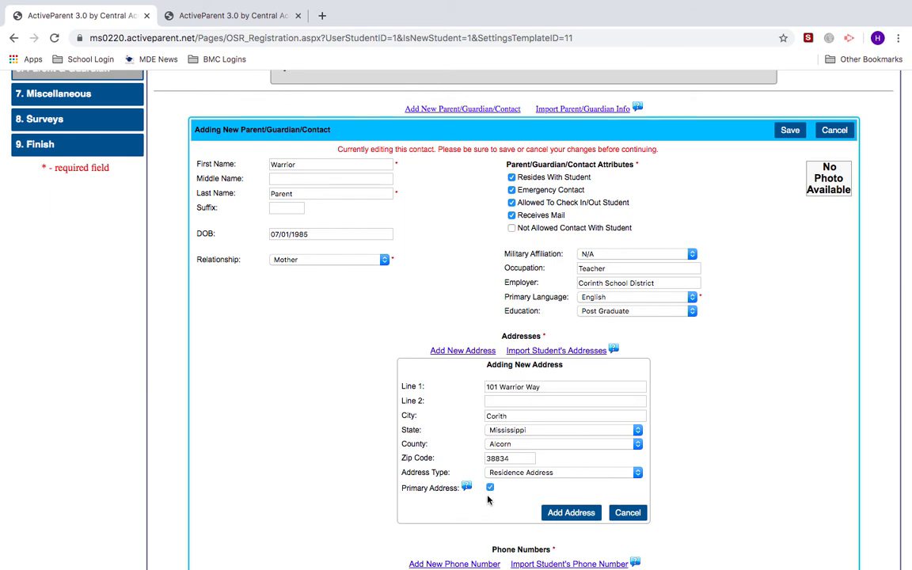
{"action": "left_click", "coordinate": [570, 512]}
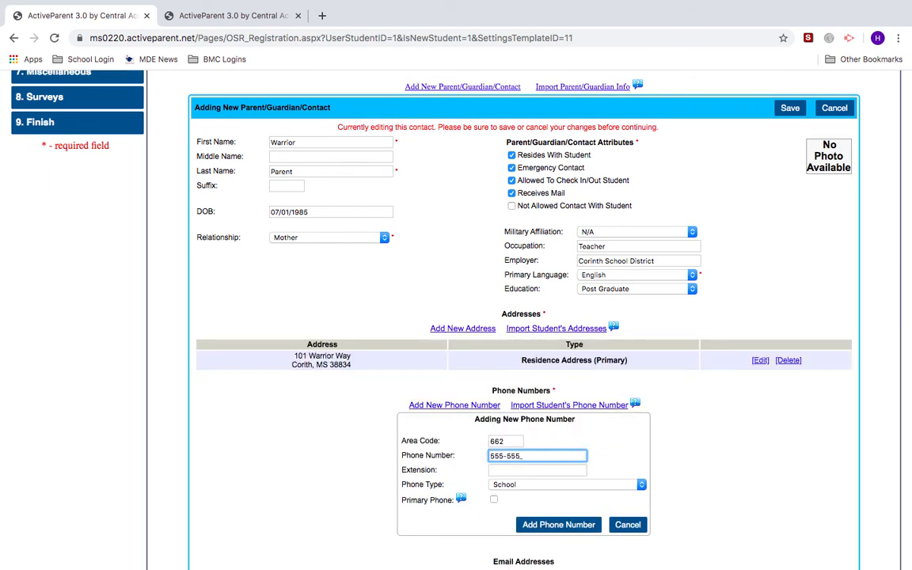
{"action": "type", "text": "555-5555"}
{"action": "left_click", "coordinate": [534, 485]}
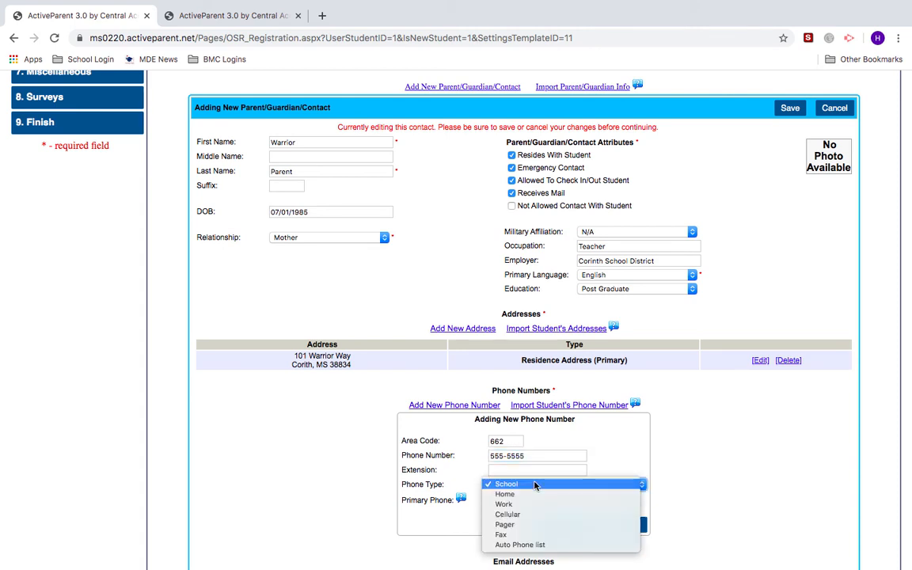
{"action": "left_click", "coordinate": [523, 515]}
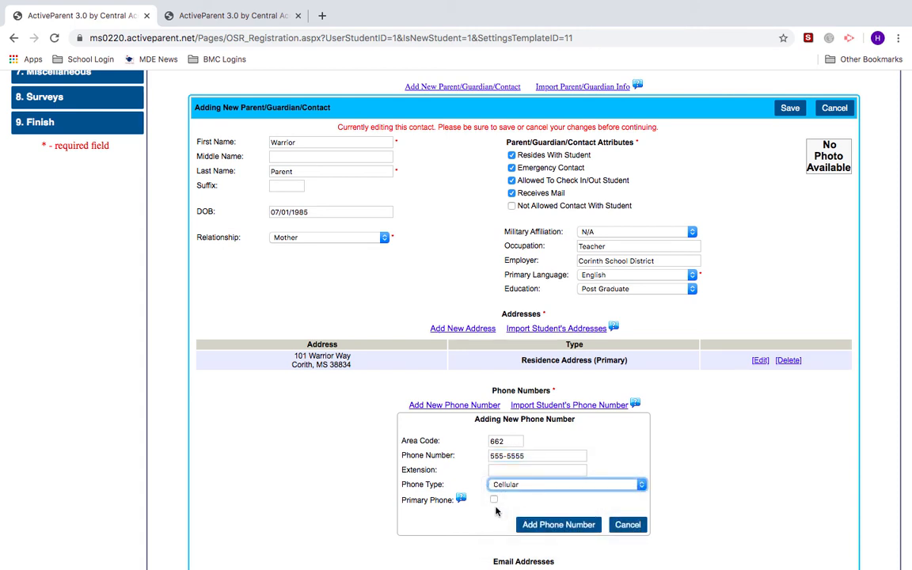
{"action": "left_click", "coordinate": [493, 501]}
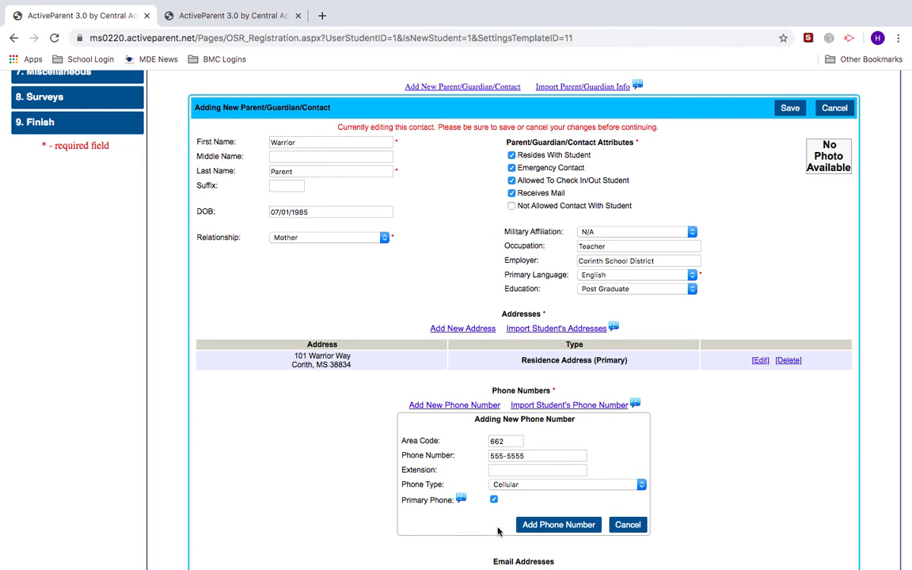
{"action": "scroll", "coordinate": [510, 504], "scroll_direction": "down", "scroll_amount": 1}
{"action": "left_click", "coordinate": [528, 497]}
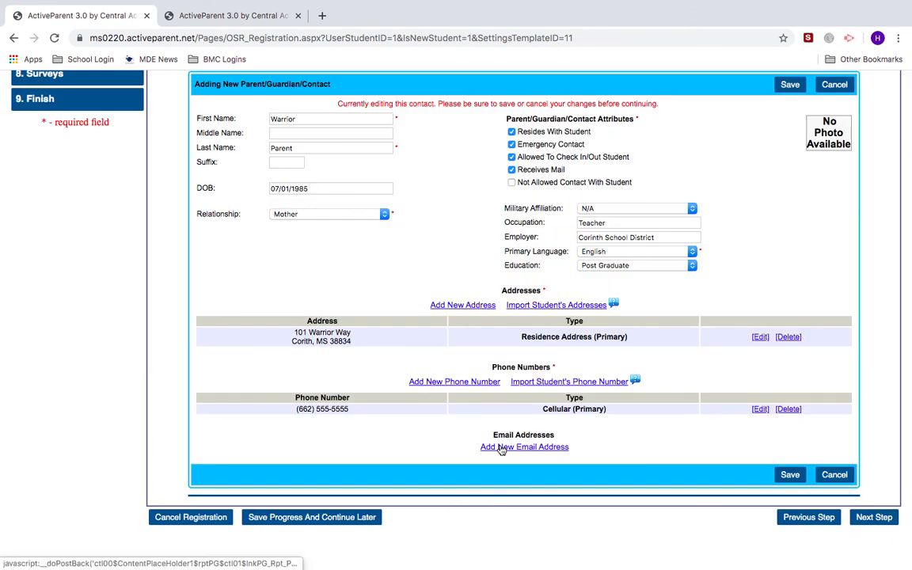
{"action": "scroll", "coordinate": [634, 508], "scroll_direction": "up", "scroll_amount": 1}
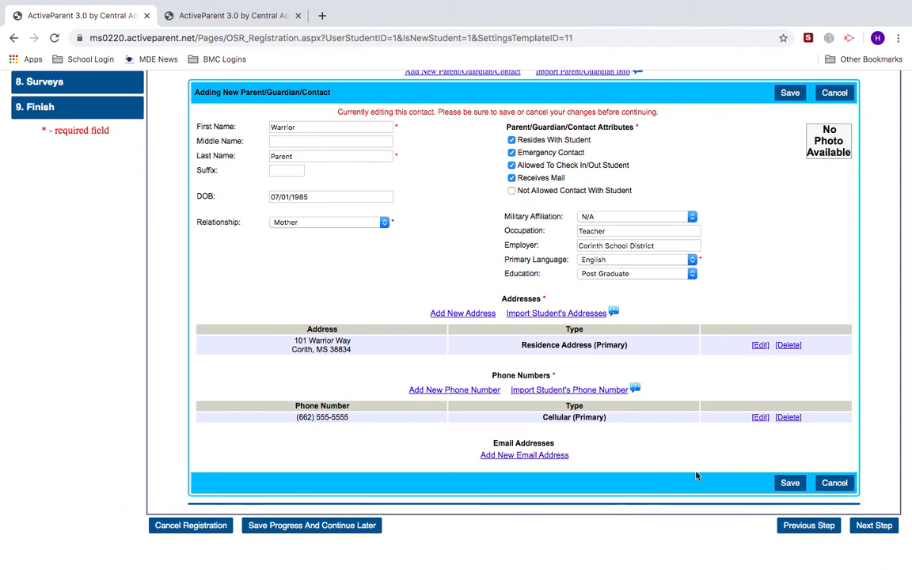
- Save the mother's contact record and continue to Step 7, Miscellaneous
{"action": "left_click", "coordinate": [779, 483]}
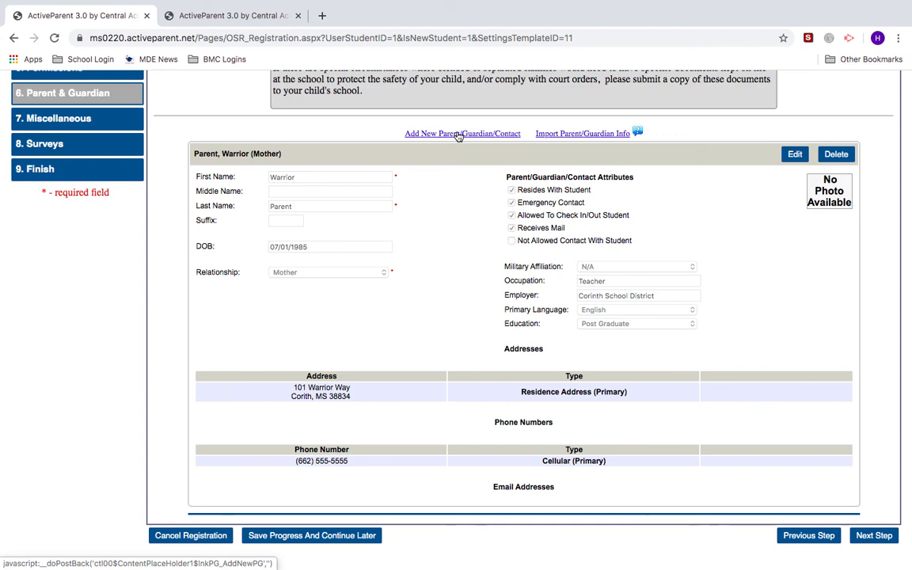
{"action": "scroll", "coordinate": [727, 534], "scroll_direction": "down", "scroll_amount": 1}
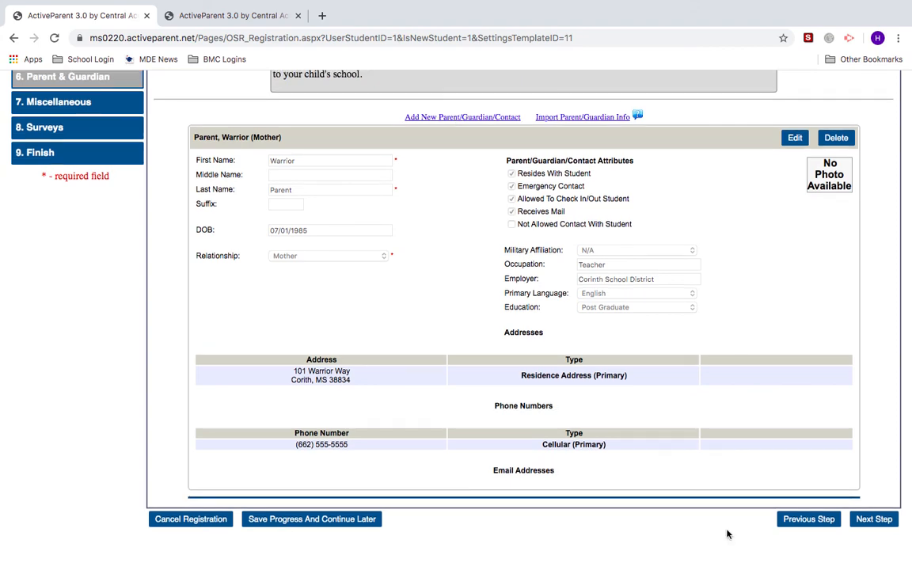
{"action": "left_click", "coordinate": [874, 519]}
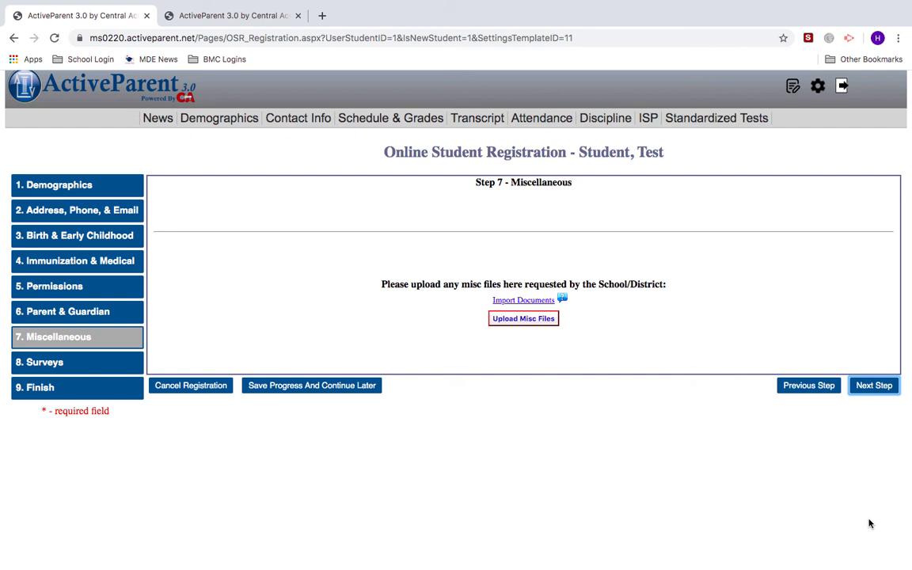
- Go through Step 8 Surveys with its No answers unchanged, on to the Finish page
{"action": "left_click", "coordinate": [868, 389]}
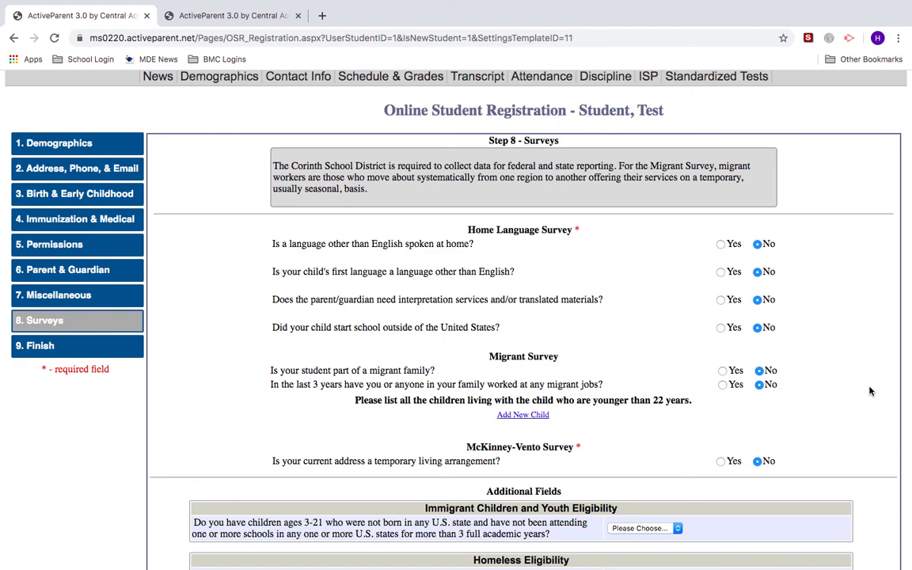
{"action": "scroll", "coordinate": [869, 390], "scroll_direction": "down", "scroll_amount": 4}
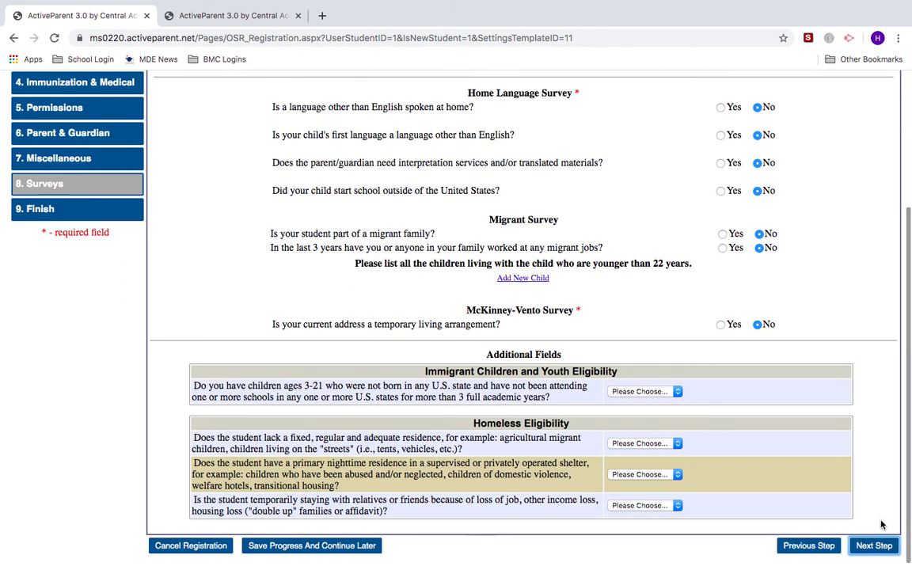
{"action": "left_click", "coordinate": [875, 543]}
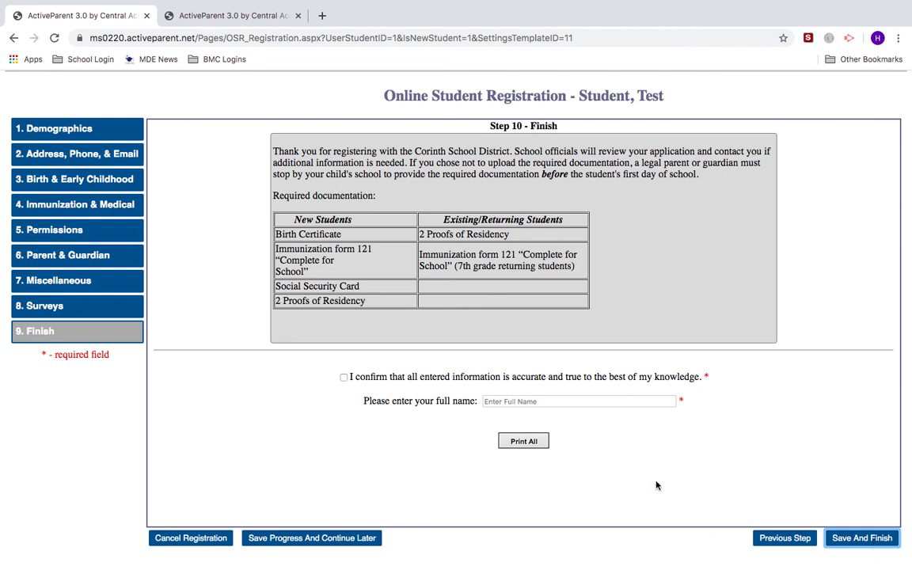
- Tick the information-accuracy confirmation and submit the registration with Save And Finish
{"action": "left_click", "coordinate": [345, 378]}
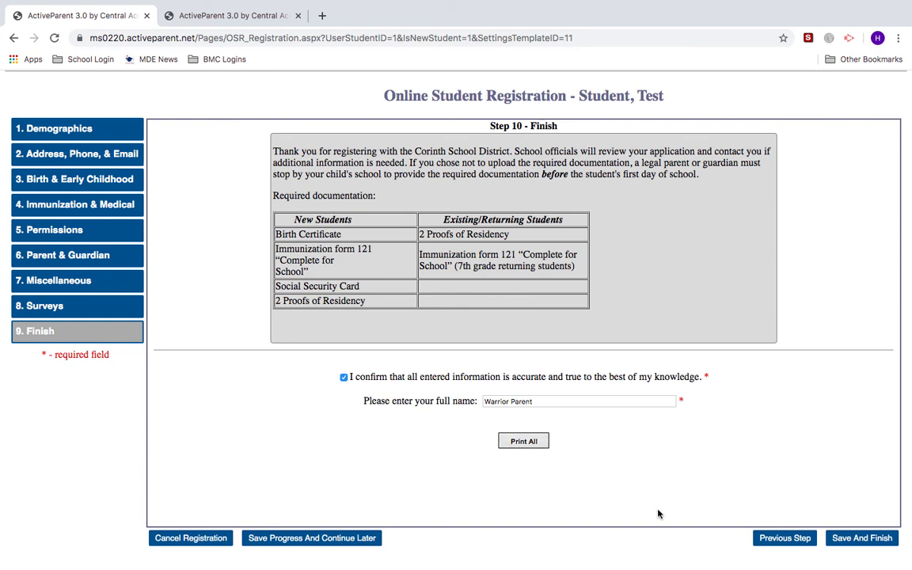
{"action": "left_click", "coordinate": [847, 540]}
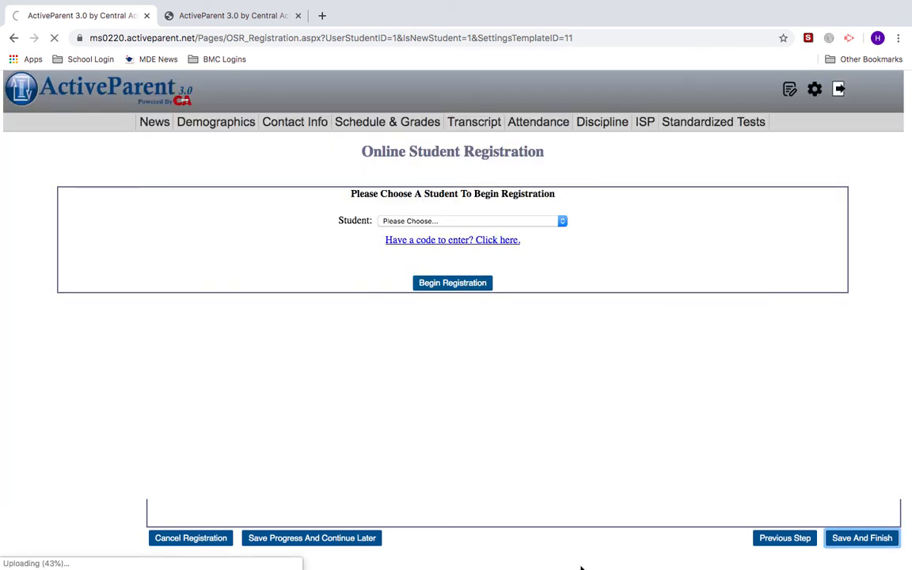